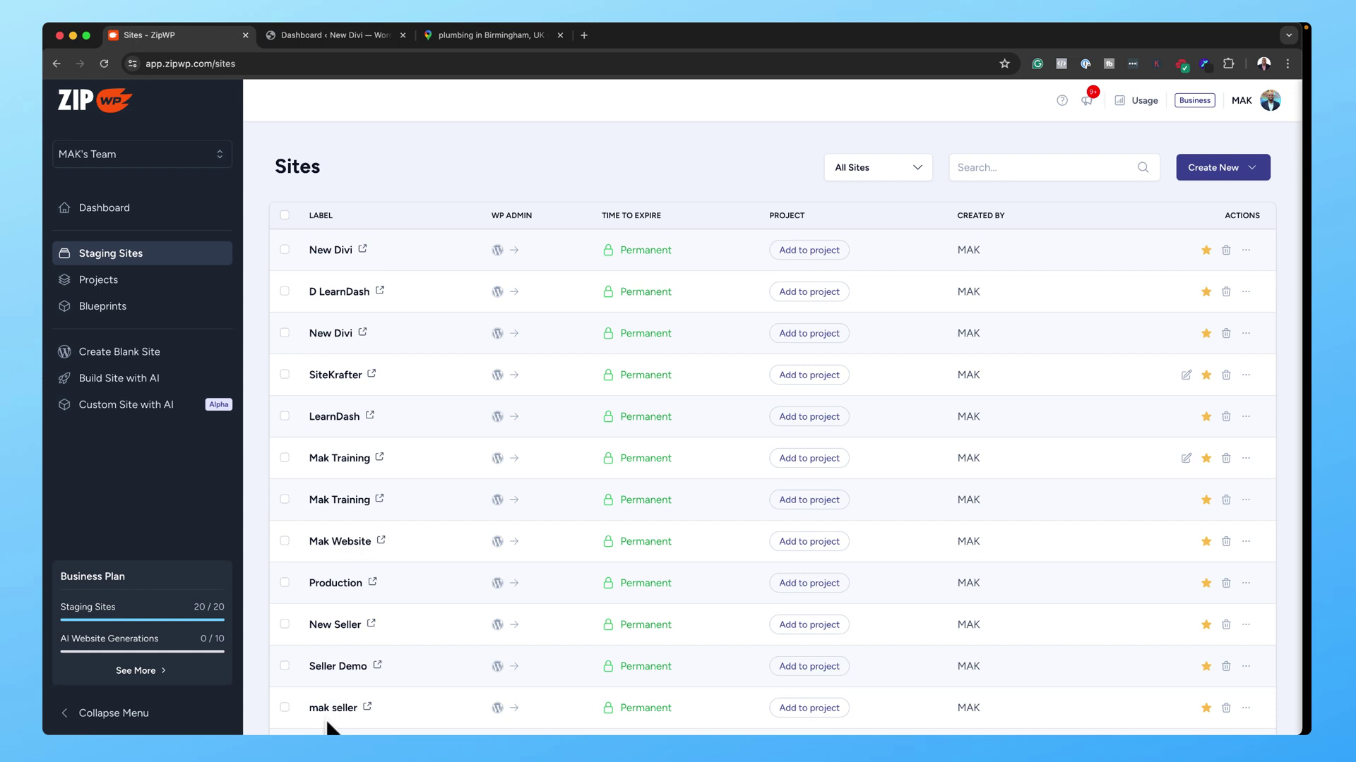
{"action": "left_click", "coordinate": [312, 39]}
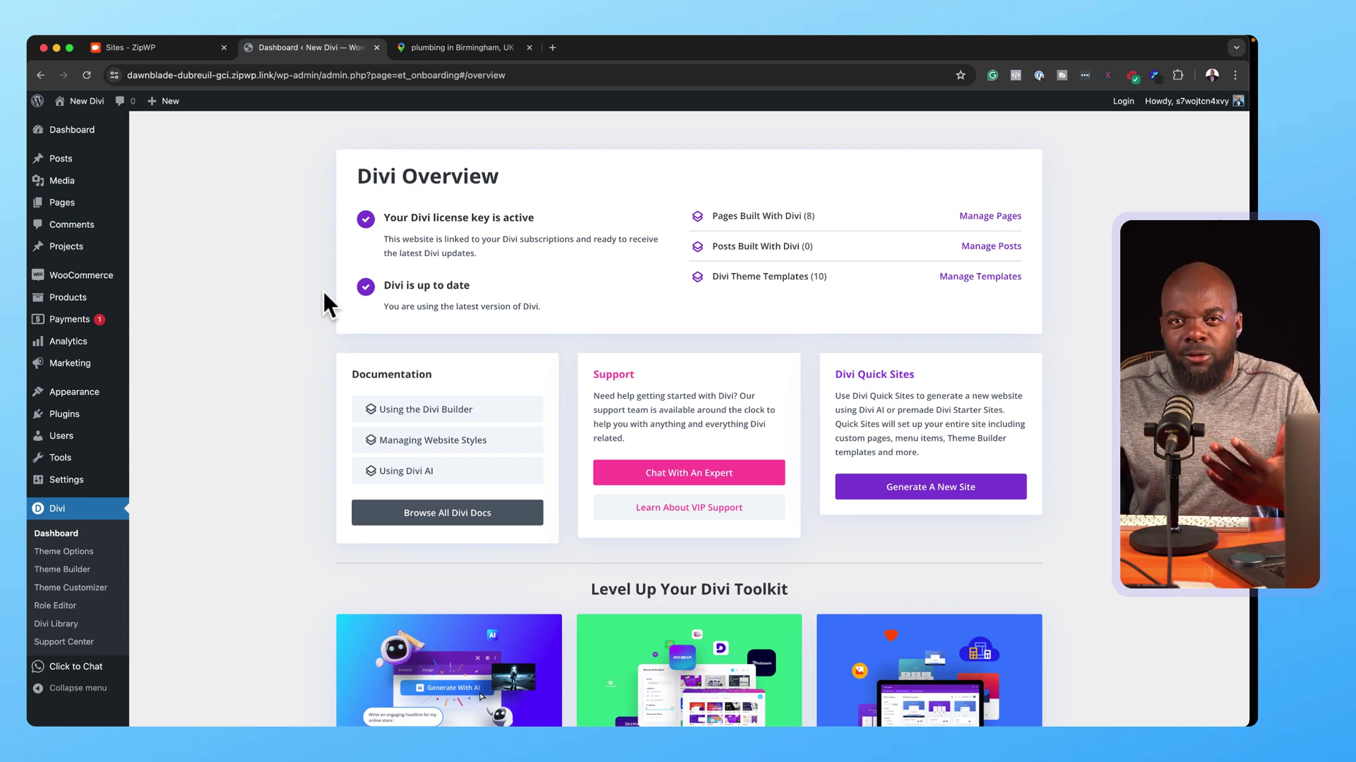
- Start a new Divi Quick Site built from a pre-made starter template
{"action": "left_click", "coordinate": [934, 488]}
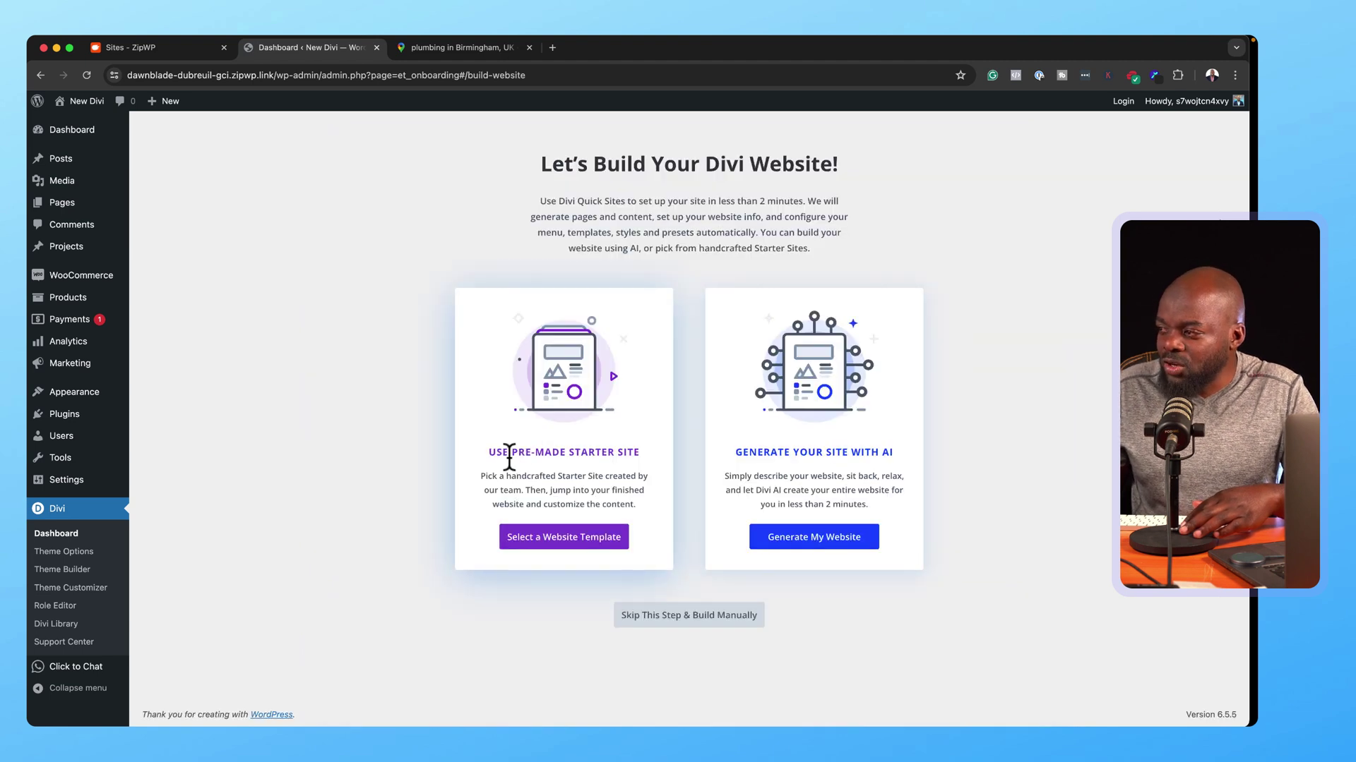
{"action": "left_click", "coordinate": [583, 549]}
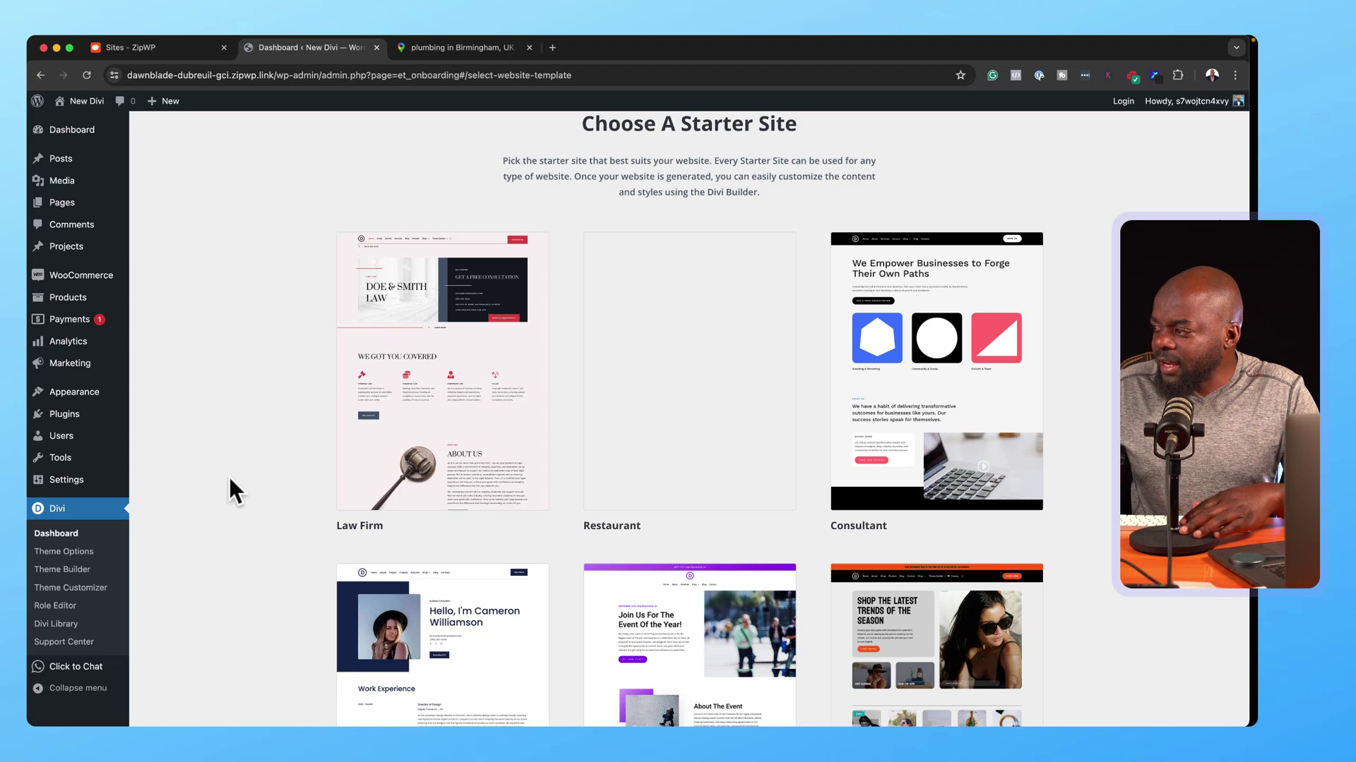
{"action": "scroll", "coordinate": [228, 474], "scroll_direction": "down", "scroll_amount": 3}
{"action": "scroll", "coordinate": [229, 474], "scroll_direction": "down", "scroll_amount": 2}
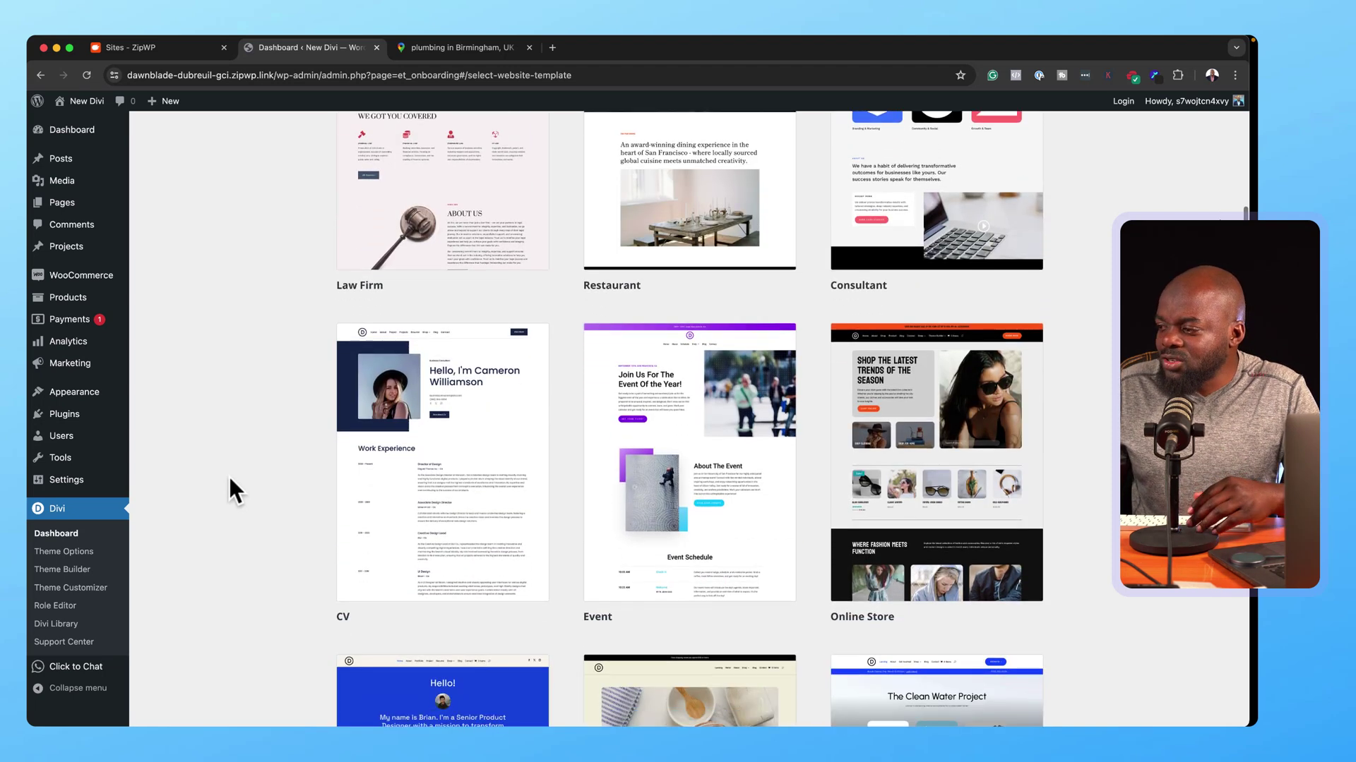
{"action": "scroll", "coordinate": [227, 474], "scroll_direction": "down", "scroll_amount": 5}
{"action": "scroll", "coordinate": [228, 475], "scroll_direction": "down", "scroll_amount": 3}
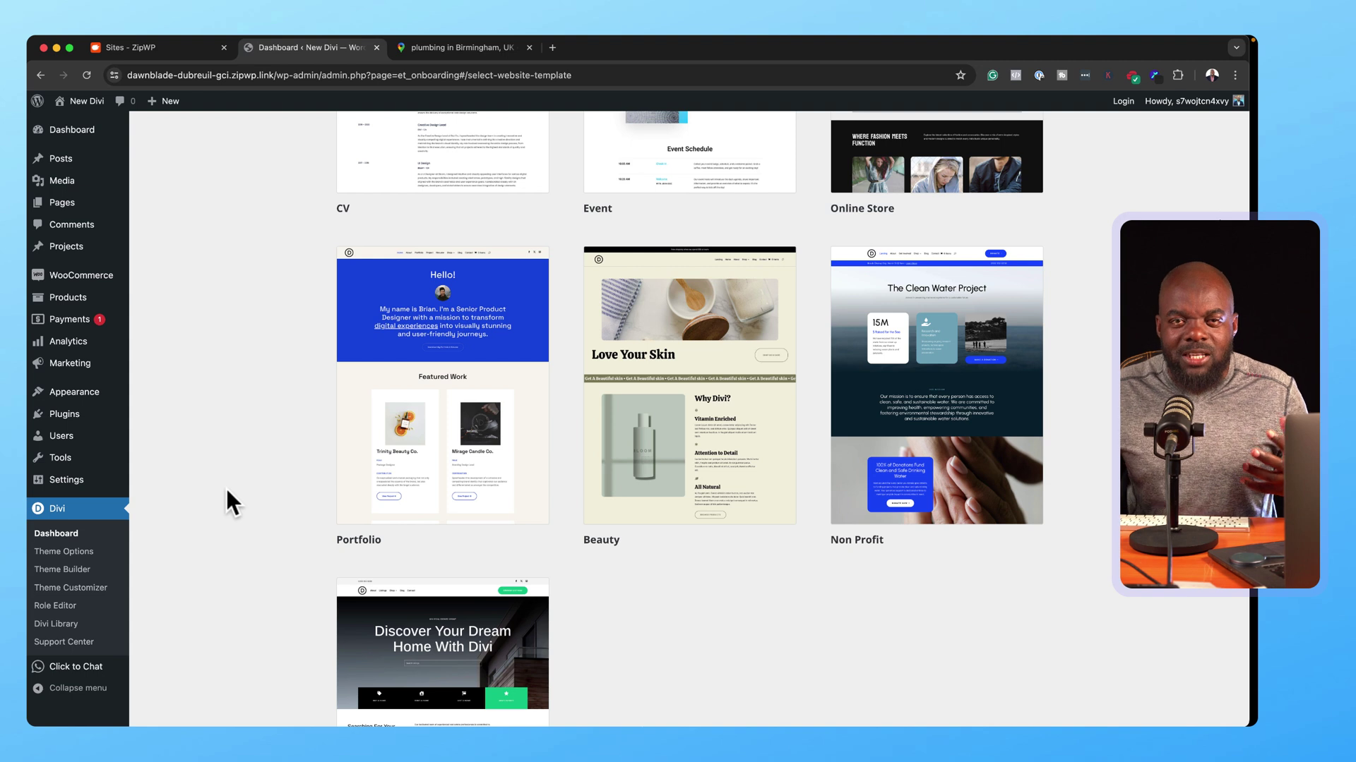
{"action": "scroll", "coordinate": [234, 503], "scroll_direction": "down", "scroll_amount": 2}
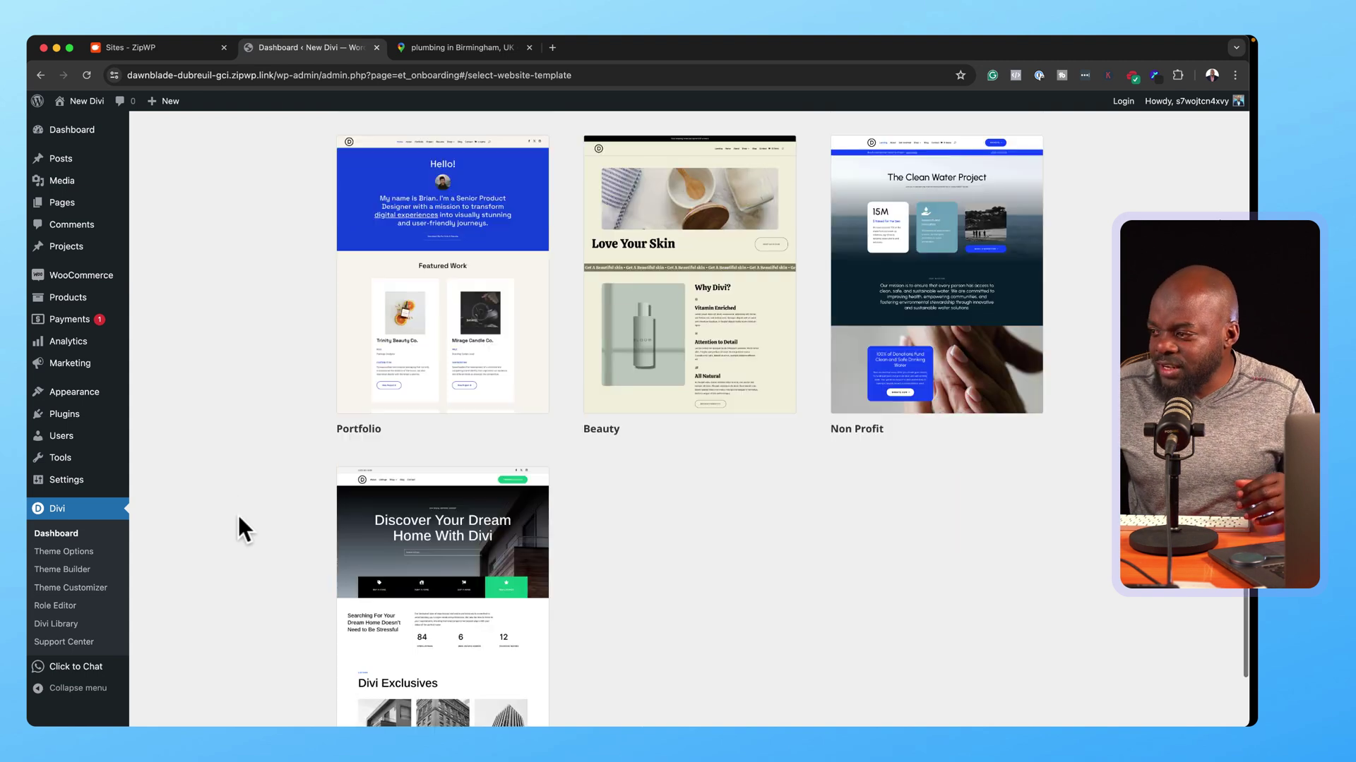
{"action": "scroll", "coordinate": [238, 516], "scroll_direction": "down", "scroll_amount": 2}
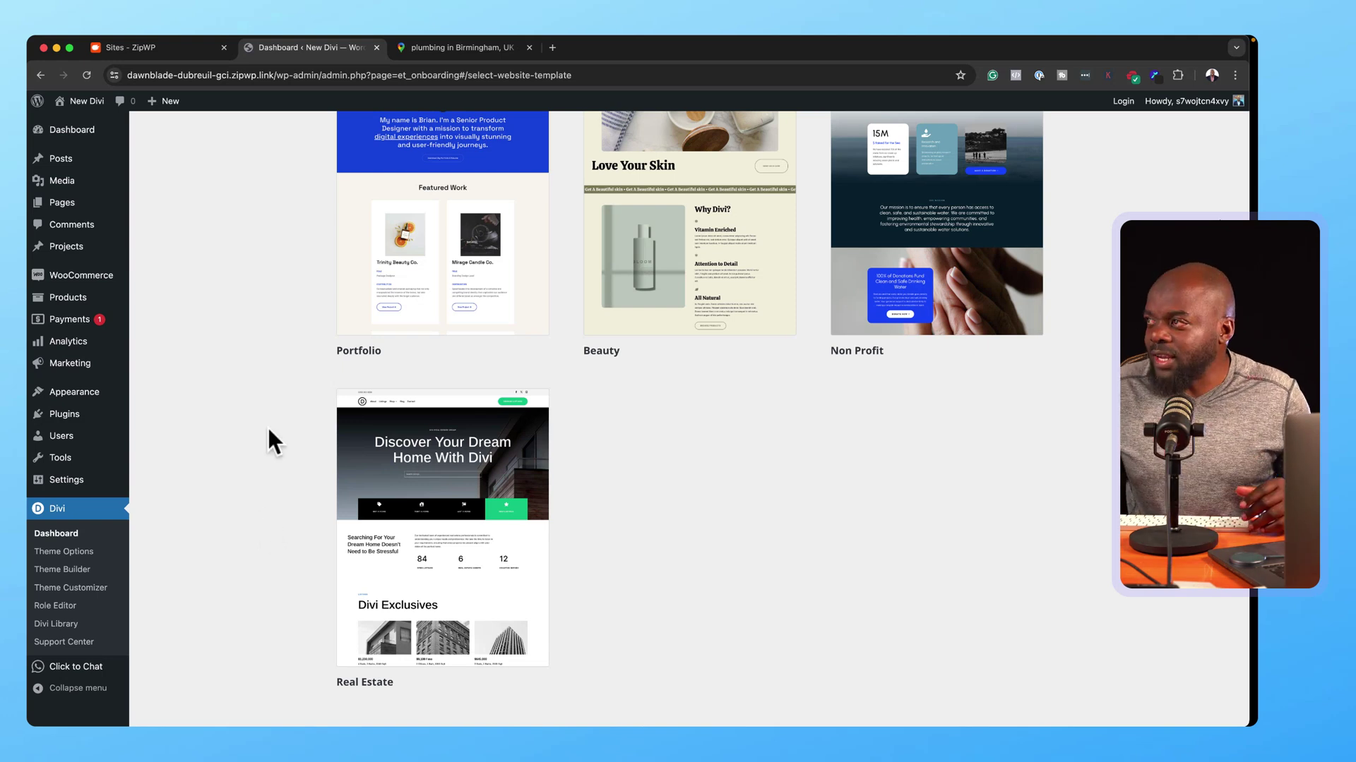
{"action": "mouse_move", "coordinate": [87, 100]}
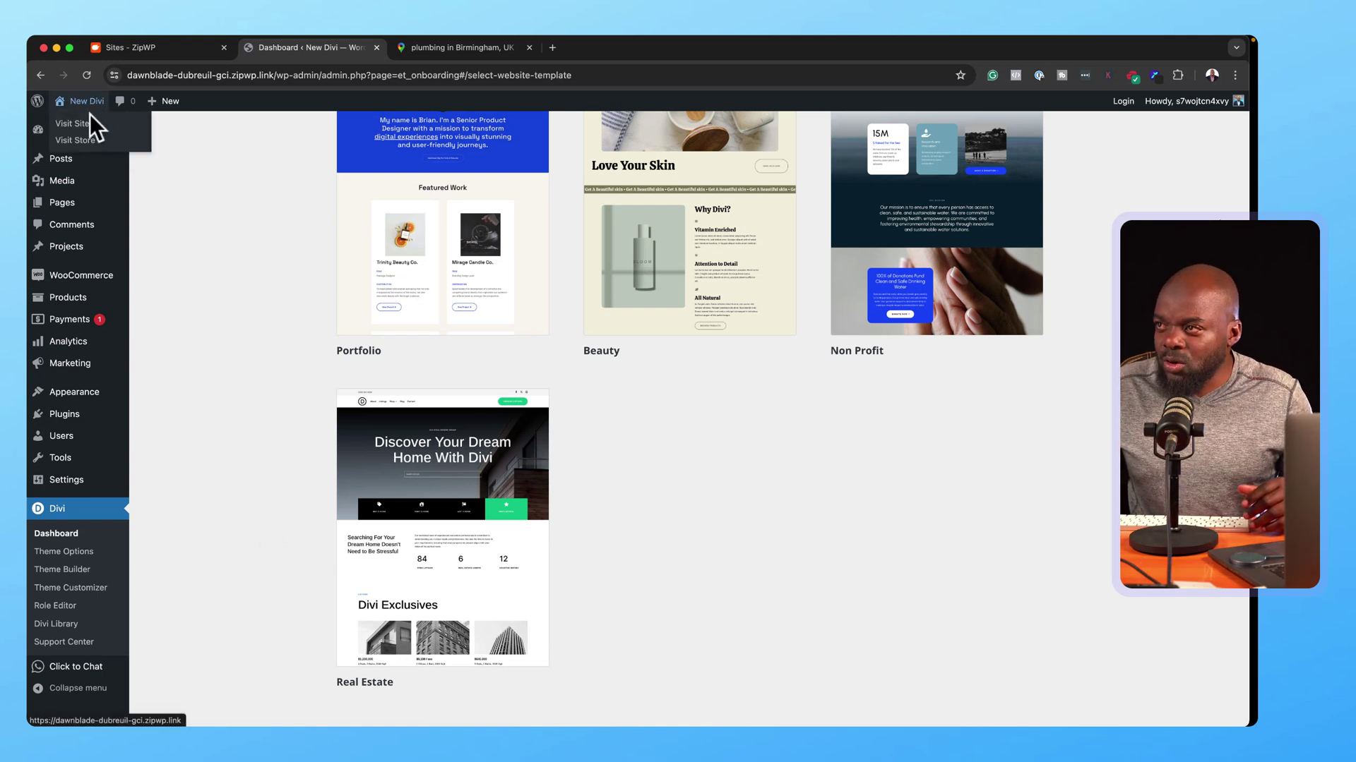
- Visit the live New Divi site and go to its About page with the agent profiles
{"action": "left_click", "coordinate": [88, 118]}
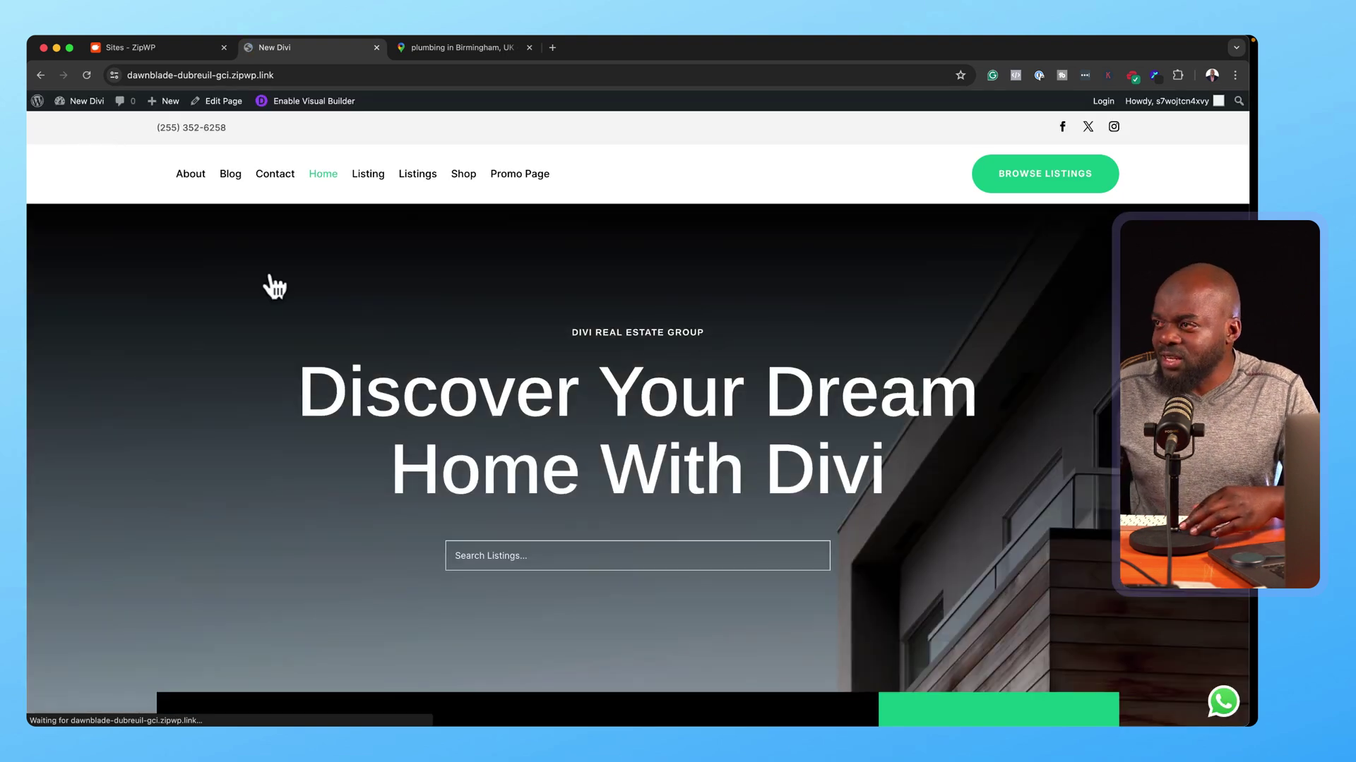
{"action": "left_click", "coordinate": [193, 179]}
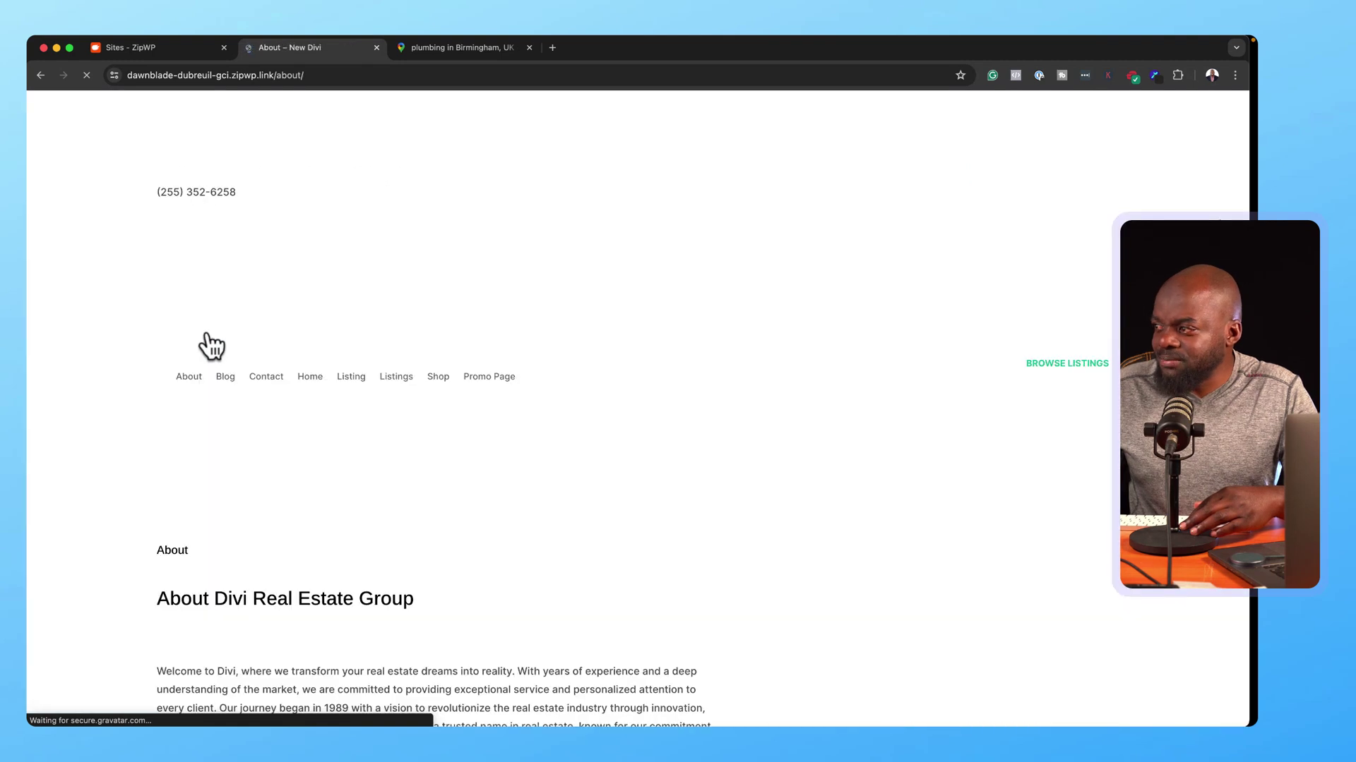
{"action": "scroll", "coordinate": [236, 430], "scroll_direction": "down", "scroll_amount": 5}
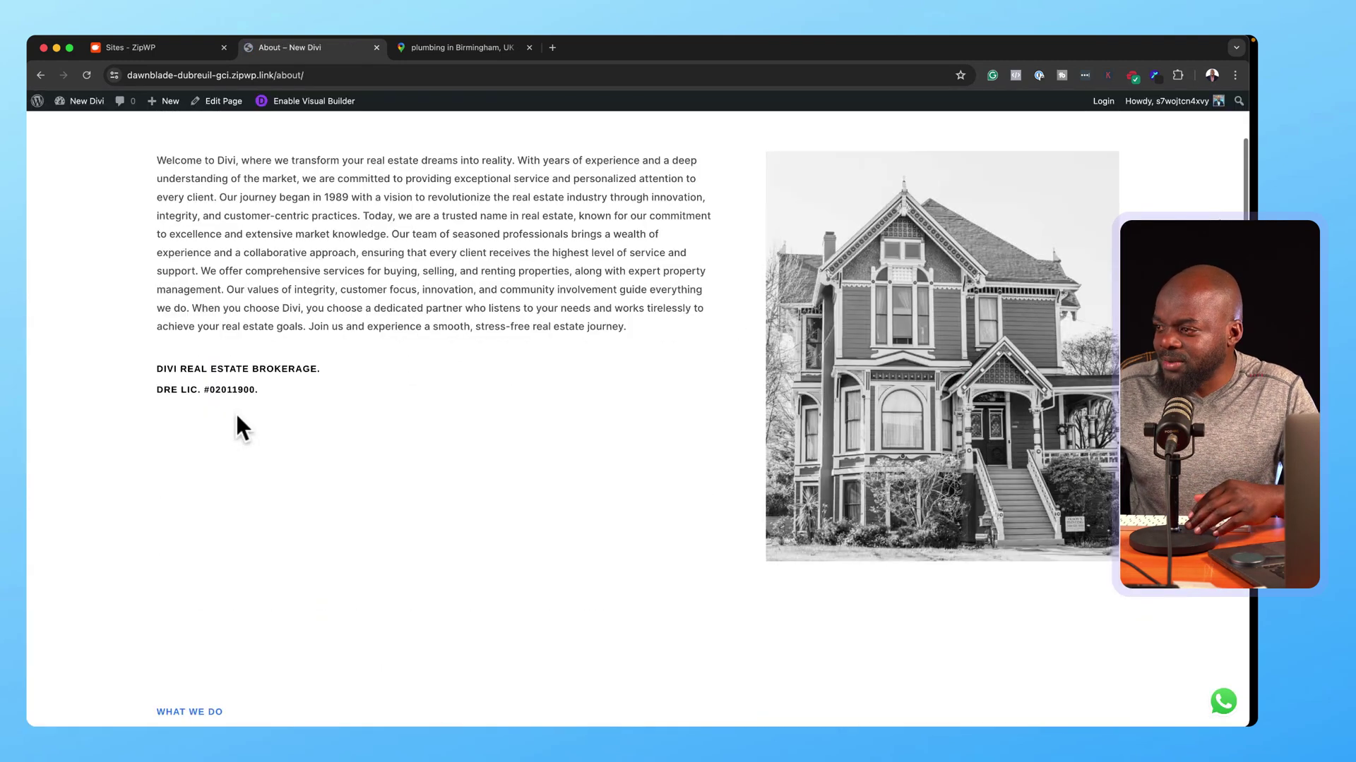
{"action": "scroll", "coordinate": [235, 412], "scroll_direction": "down", "scroll_amount": 10}
{"action": "scroll", "coordinate": [237, 414], "scroll_direction": "down", "scroll_amount": 2}
{"action": "scroll", "coordinate": [237, 415], "scroll_direction": "down", "scroll_amount": 3}
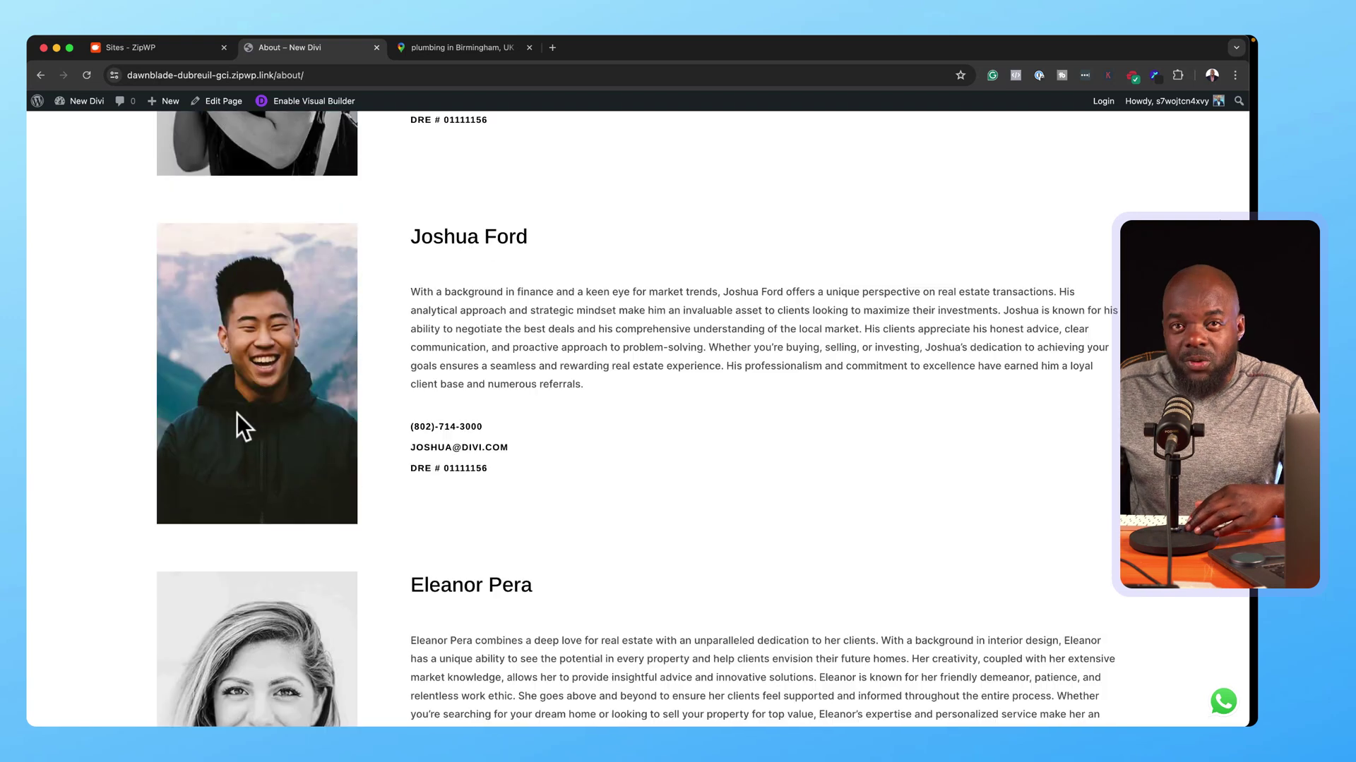
{"action": "scroll", "coordinate": [236, 414], "scroll_direction": "down", "scroll_amount": 1}
{"action": "scroll", "coordinate": [237, 414], "scroll_direction": "down", "scroll_amount": 3}
{"action": "scroll", "coordinate": [238, 412], "scroll_direction": "down", "scroll_amount": 1}
{"action": "scroll", "coordinate": [238, 412], "scroll_direction": "down", "scroll_amount": 2}
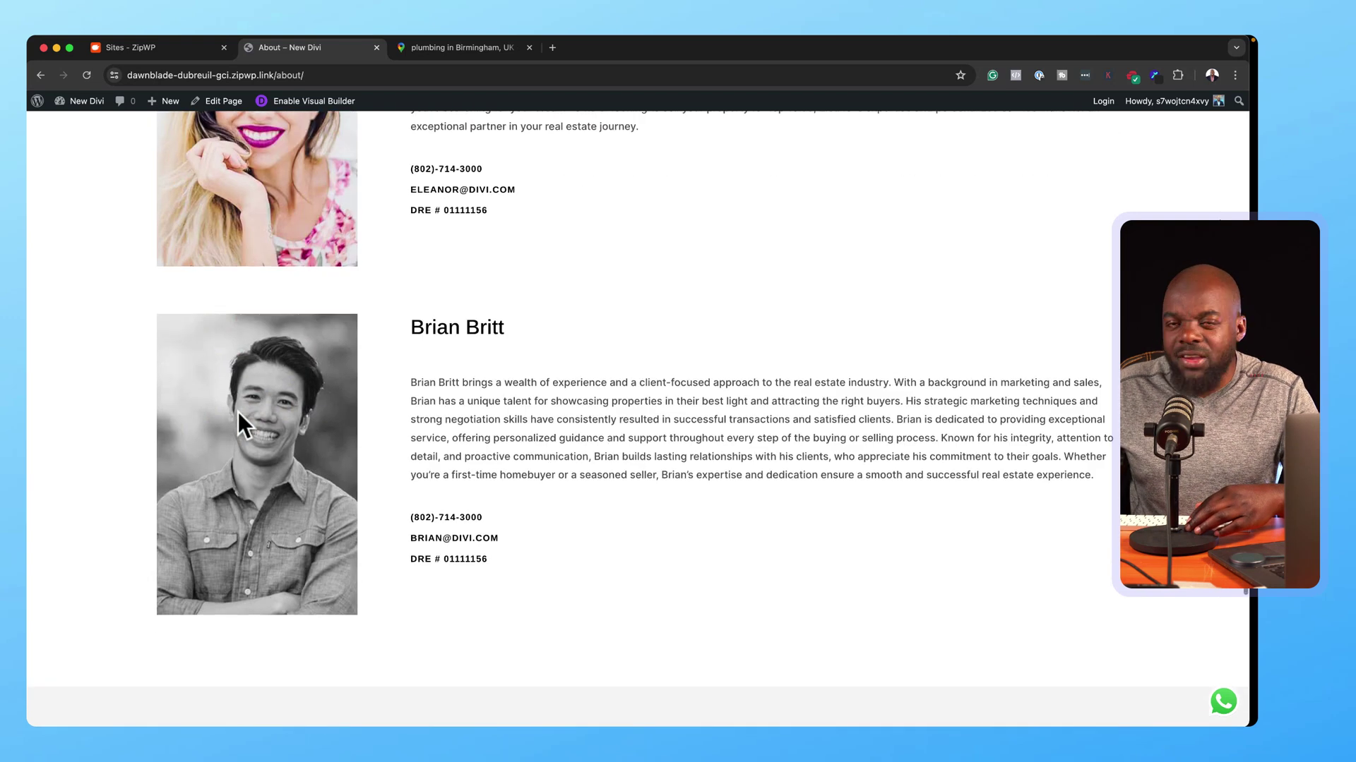
{"action": "scroll", "coordinate": [238, 412], "scroll_direction": "down", "scroll_amount": 3}
{"action": "scroll", "coordinate": [236, 410], "scroll_direction": "up", "scroll_amount": 20}
{"action": "scroll", "coordinate": [236, 410], "scroll_direction": "up", "scroll_amount": 3}
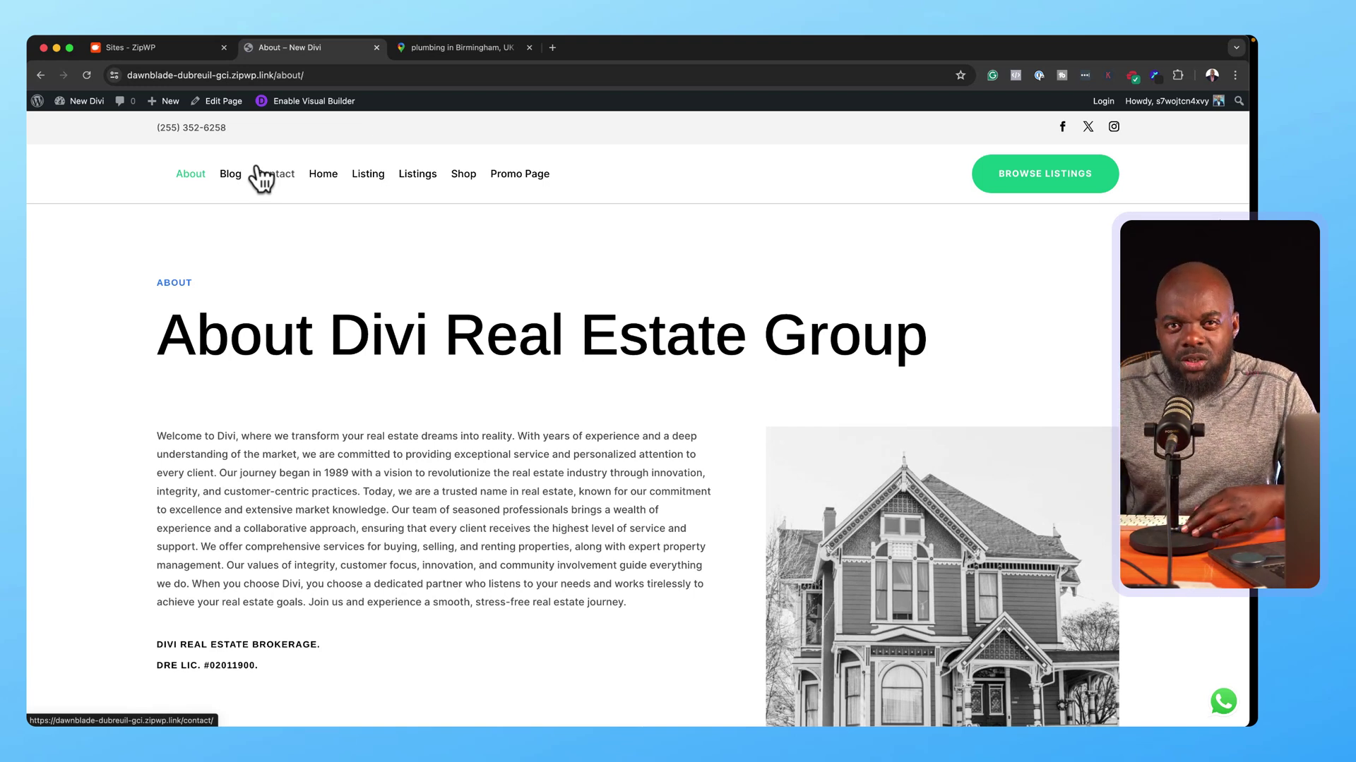
- Switch to the Google Maps results for plumbing in Birmingham, UK
{"action": "left_click", "coordinate": [432, 48]}
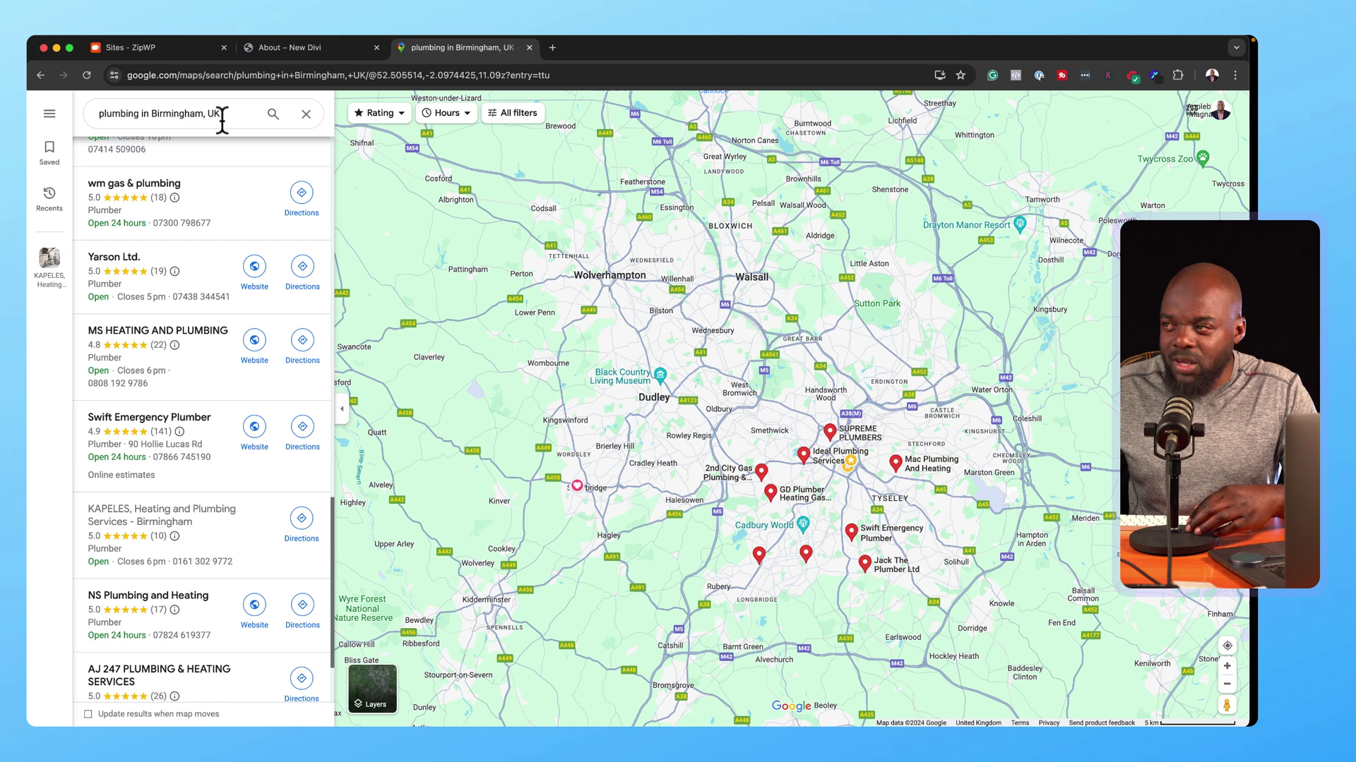
{"action": "scroll", "coordinate": [203, 217], "scroll_direction": "up", "scroll_amount": 3}
{"action": "scroll", "coordinate": [203, 217], "scroll_direction": "up", "scroll_amount": 5}
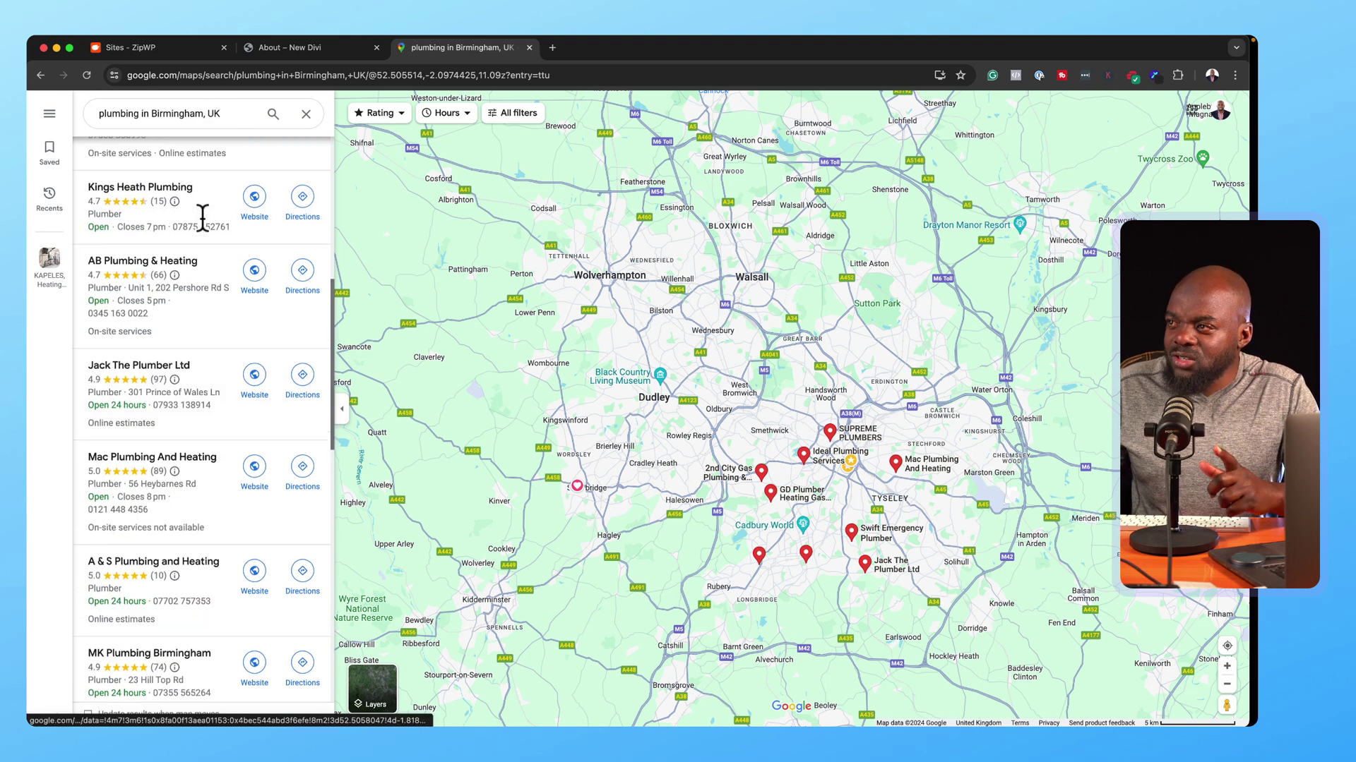
{"action": "scroll", "coordinate": [203, 222], "scroll_direction": "up", "scroll_amount": 5}
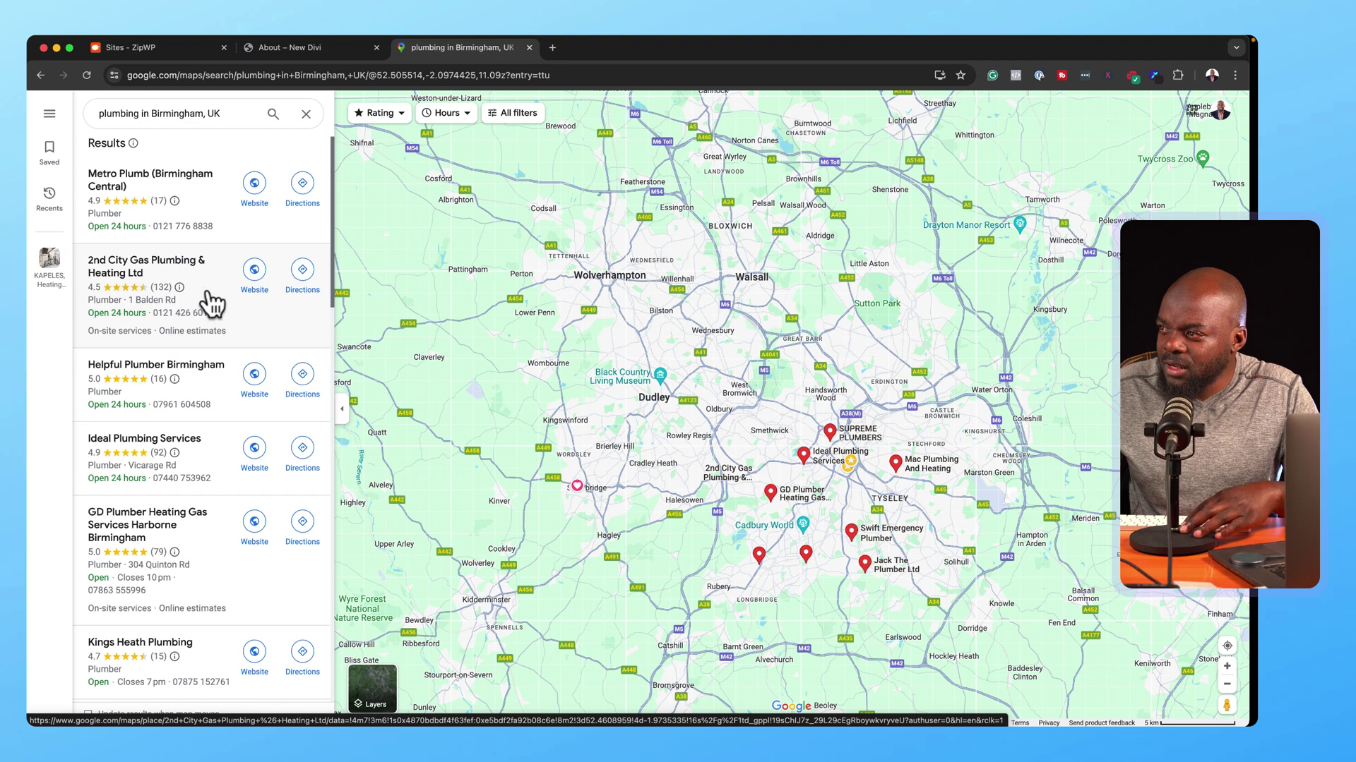
{"action": "scroll", "coordinate": [228, 267], "scroll_direction": "down", "scroll_amount": 1}
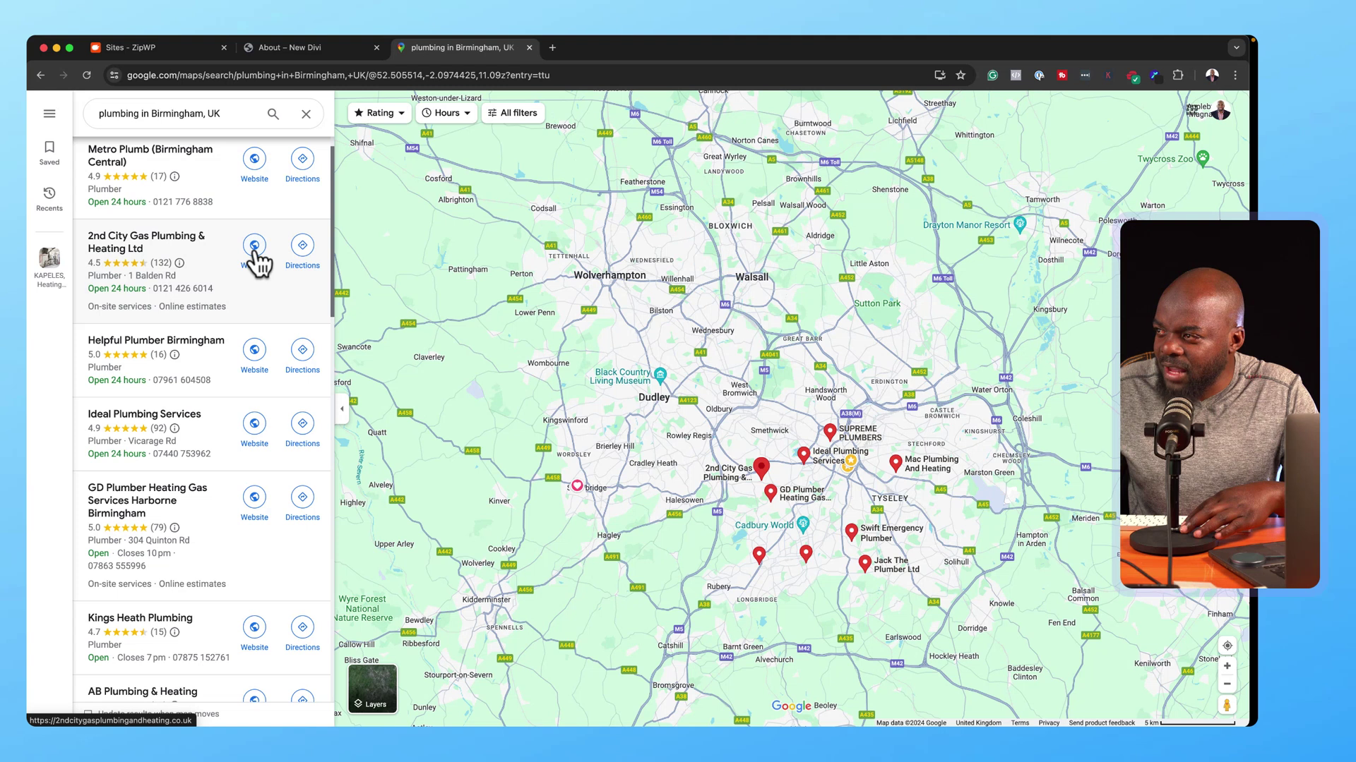
{"action": "scroll", "coordinate": [246, 307], "scroll_direction": "down", "scroll_amount": 1}
{"action": "scroll", "coordinate": [248, 308], "scroll_direction": "down", "scroll_amount": 1}
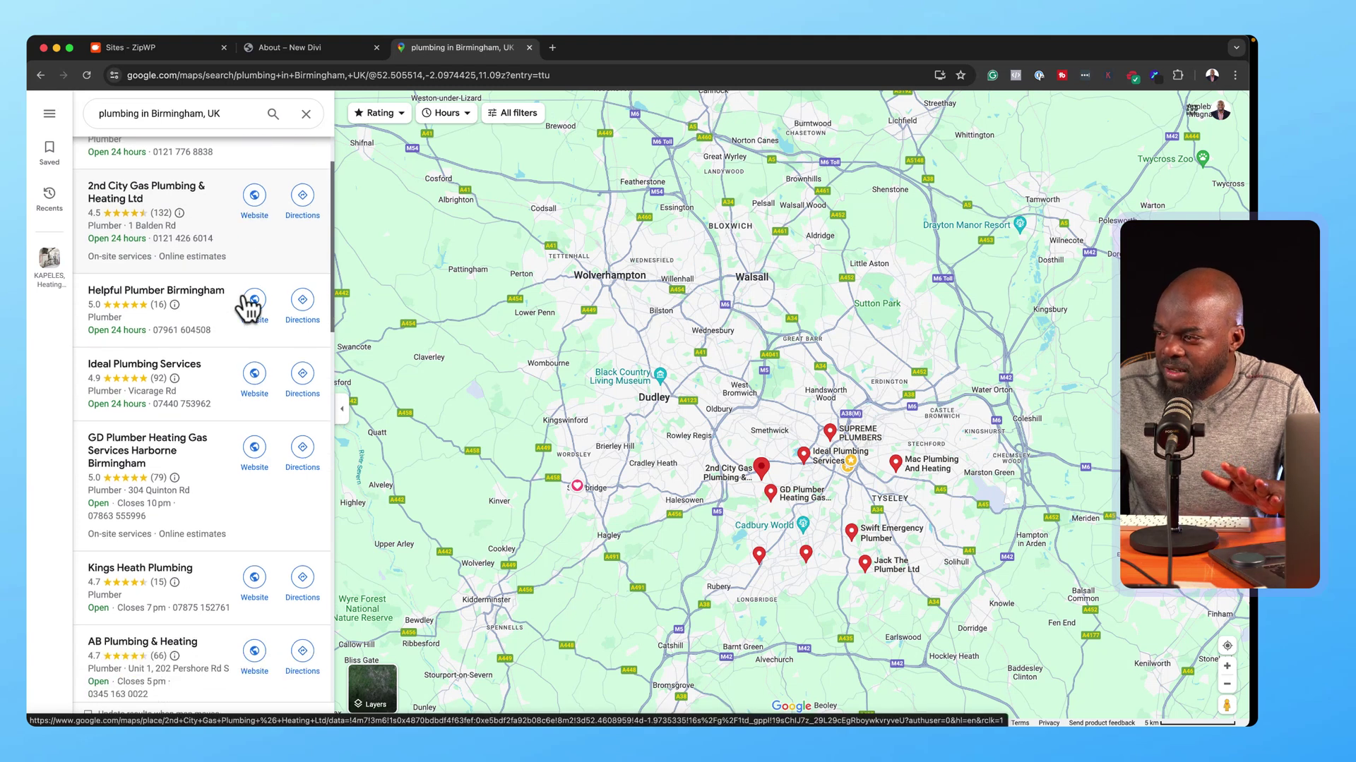
{"action": "scroll", "coordinate": [247, 307], "scroll_direction": "down", "scroll_amount": 2}
{"action": "scroll", "coordinate": [247, 307], "scroll_direction": "down", "scroll_amount": 1}
{"action": "scroll", "coordinate": [247, 307], "scroll_direction": "down", "scroll_amount": 1}
{"action": "scroll", "coordinate": [246, 307], "scroll_direction": "down", "scroll_amount": 2}
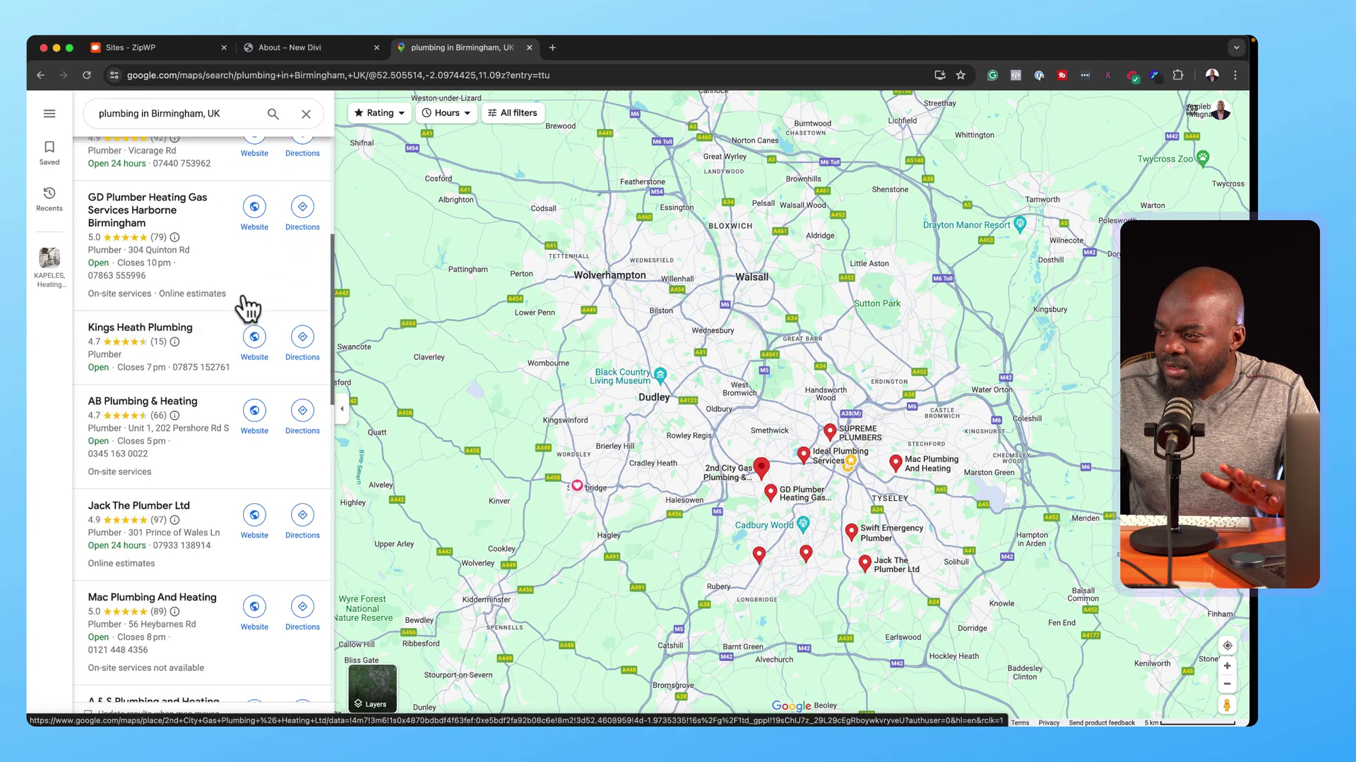
{"action": "scroll", "coordinate": [248, 307], "scroll_direction": "down", "scroll_amount": 1}
{"action": "scroll", "coordinate": [247, 307], "scroll_direction": "down", "scroll_amount": 4}
{"action": "scroll", "coordinate": [247, 308], "scroll_direction": "down", "scroll_amount": 5}
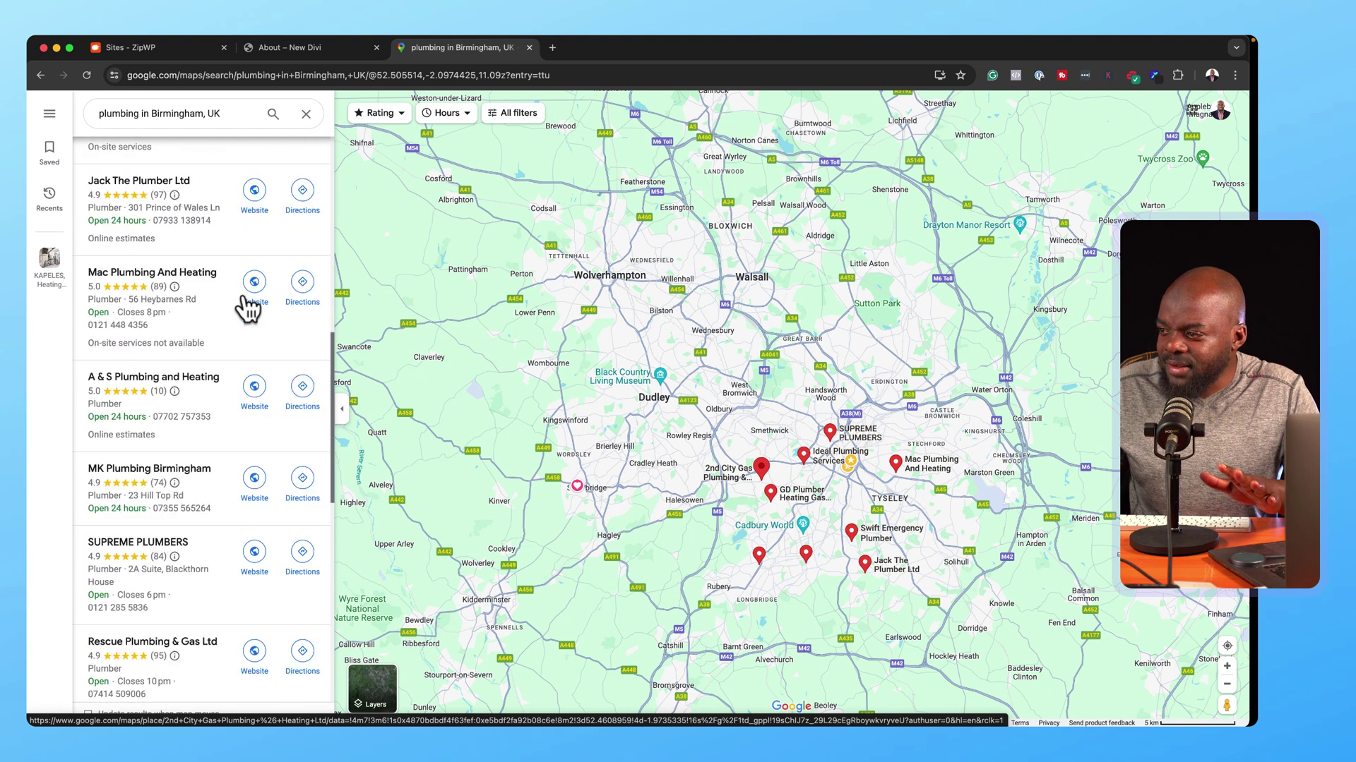
{"action": "scroll", "coordinate": [247, 307], "scroll_direction": "down", "scroll_amount": 5}
{"action": "scroll", "coordinate": [247, 307], "scroll_direction": "down", "scroll_amount": 2}
{"action": "scroll", "coordinate": [247, 308], "scroll_direction": "down", "scroll_amount": 3}
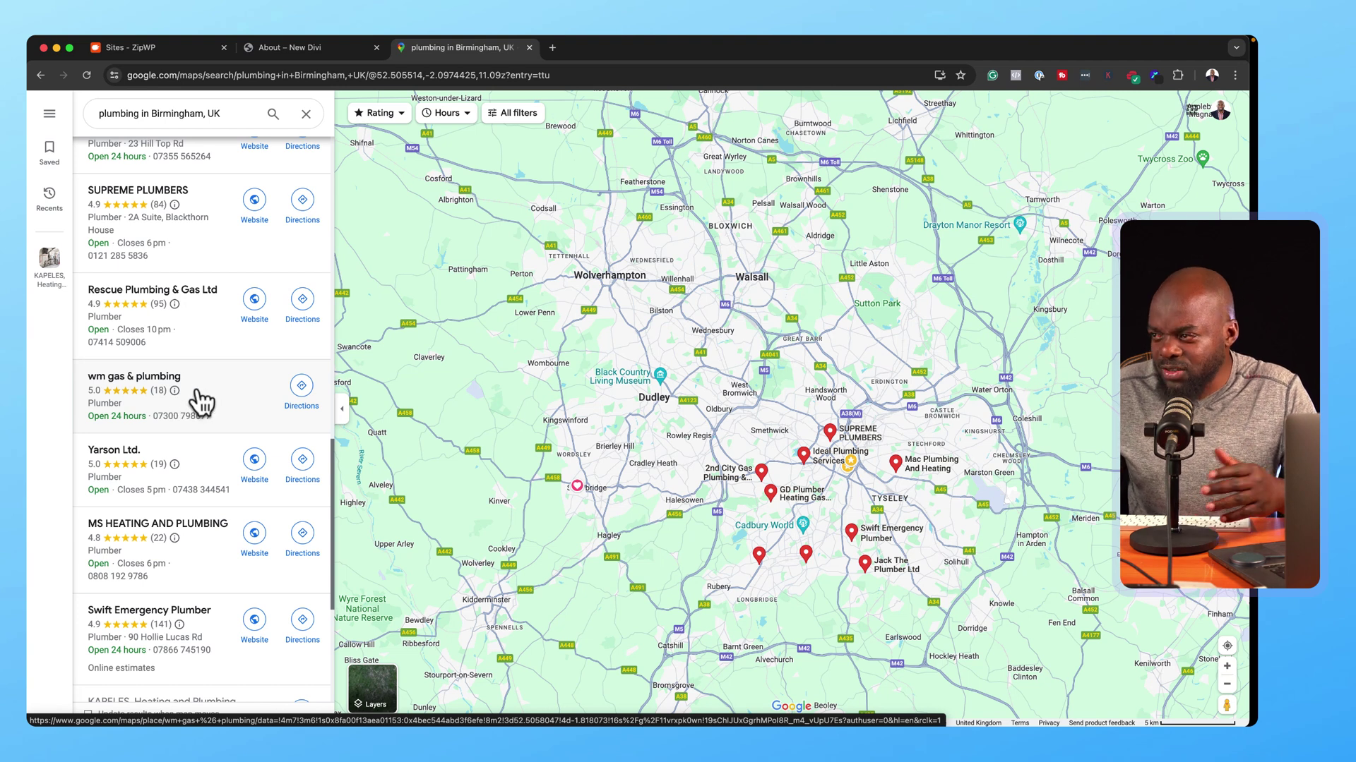
{"action": "scroll", "coordinate": [199, 403], "scroll_direction": "down", "scroll_amount": 1}
{"action": "scroll", "coordinate": [199, 403], "scroll_direction": "down", "scroll_amount": 2}
{"action": "scroll", "coordinate": [201, 403], "scroll_direction": "down", "scroll_amount": 1}
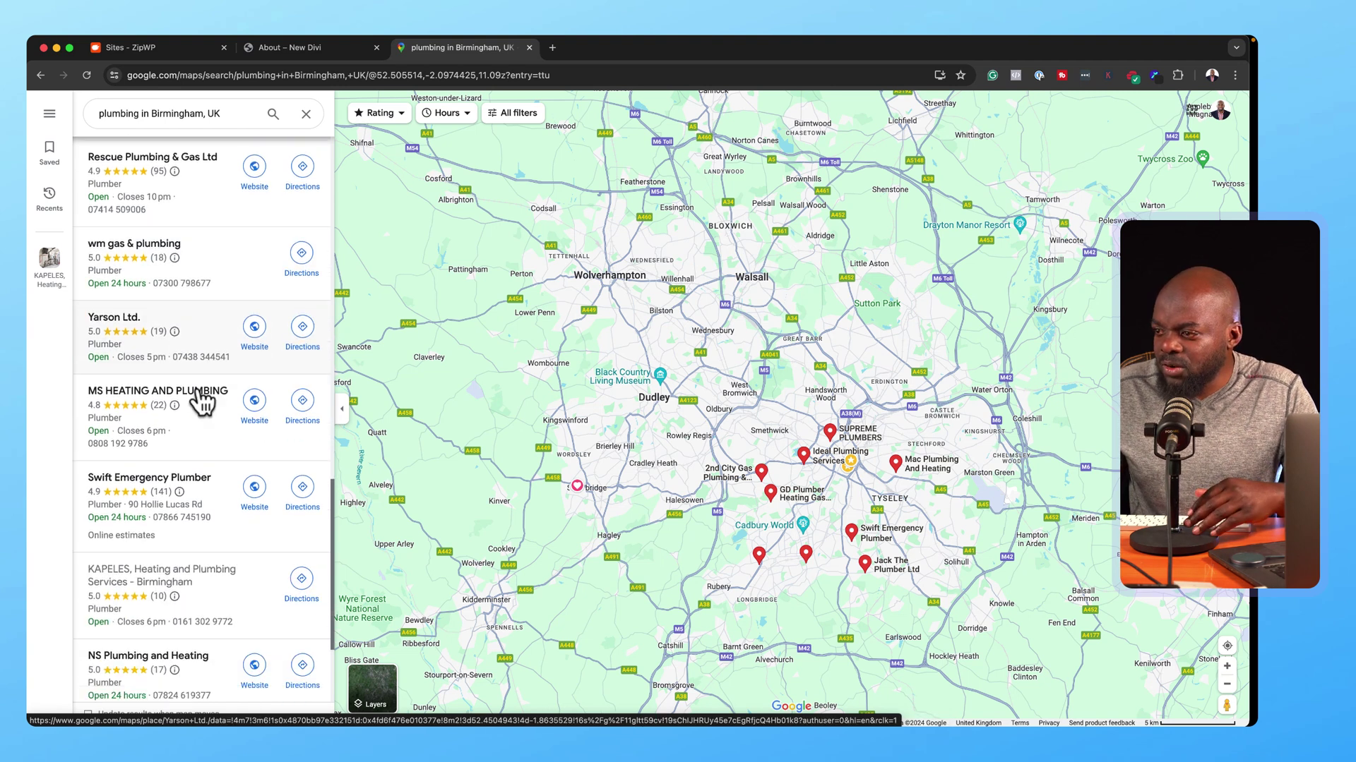
{"action": "scroll", "coordinate": [202, 400], "scroll_direction": "down", "scroll_amount": 1}
{"action": "scroll", "coordinate": [212, 547], "scroll_direction": "down", "scroll_amount": 1}
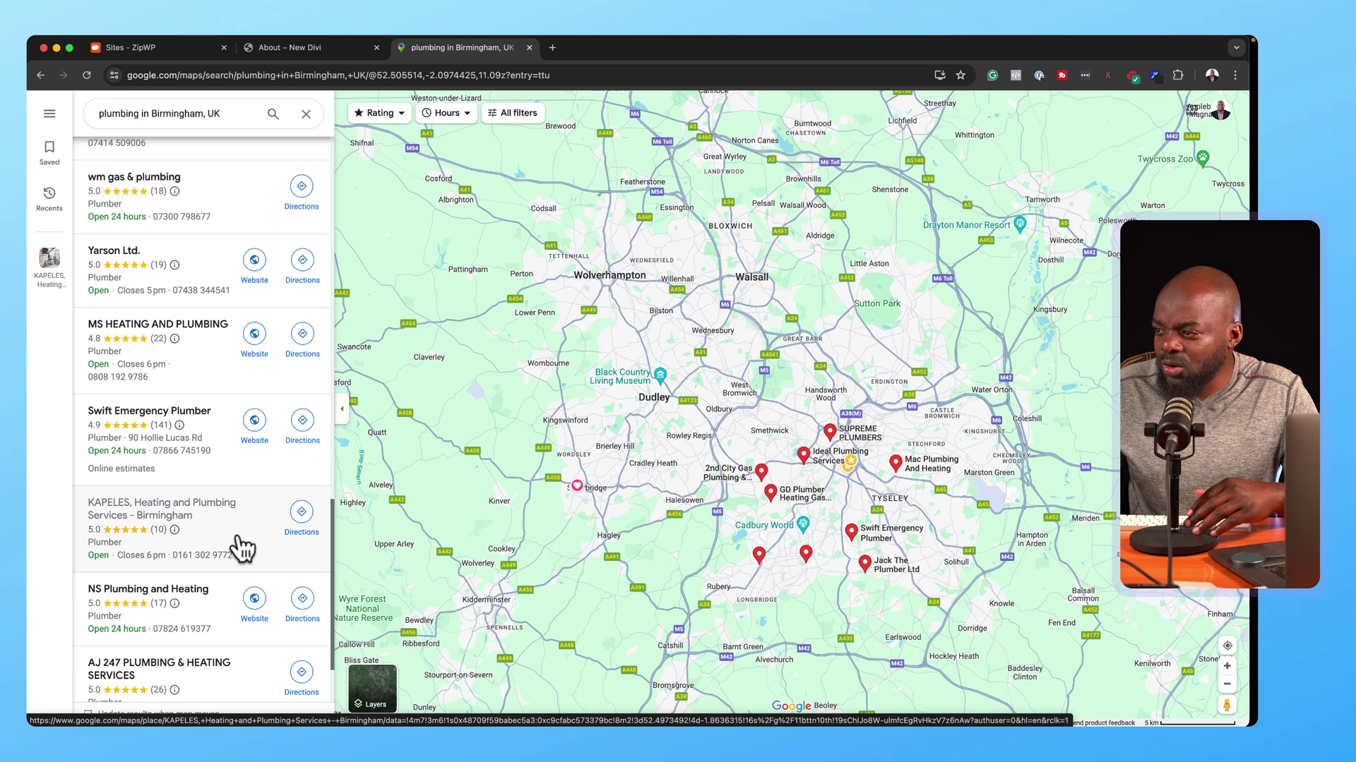
{"action": "scroll", "coordinate": [236, 548], "scroll_direction": "down", "scroll_amount": 1}
{"action": "scroll", "coordinate": [237, 547], "scroll_direction": "down", "scroll_amount": 1}
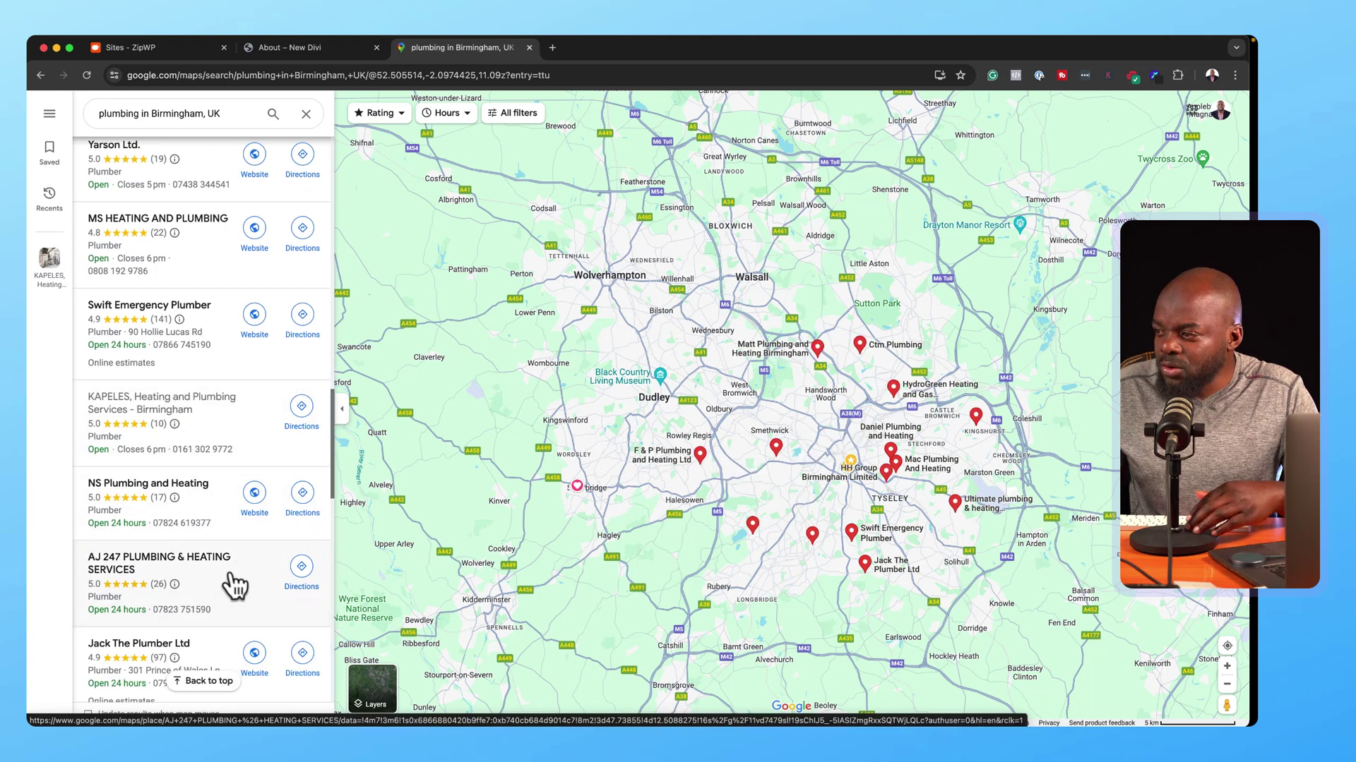
{"action": "scroll", "coordinate": [234, 585], "scroll_direction": "down", "scroll_amount": 1}
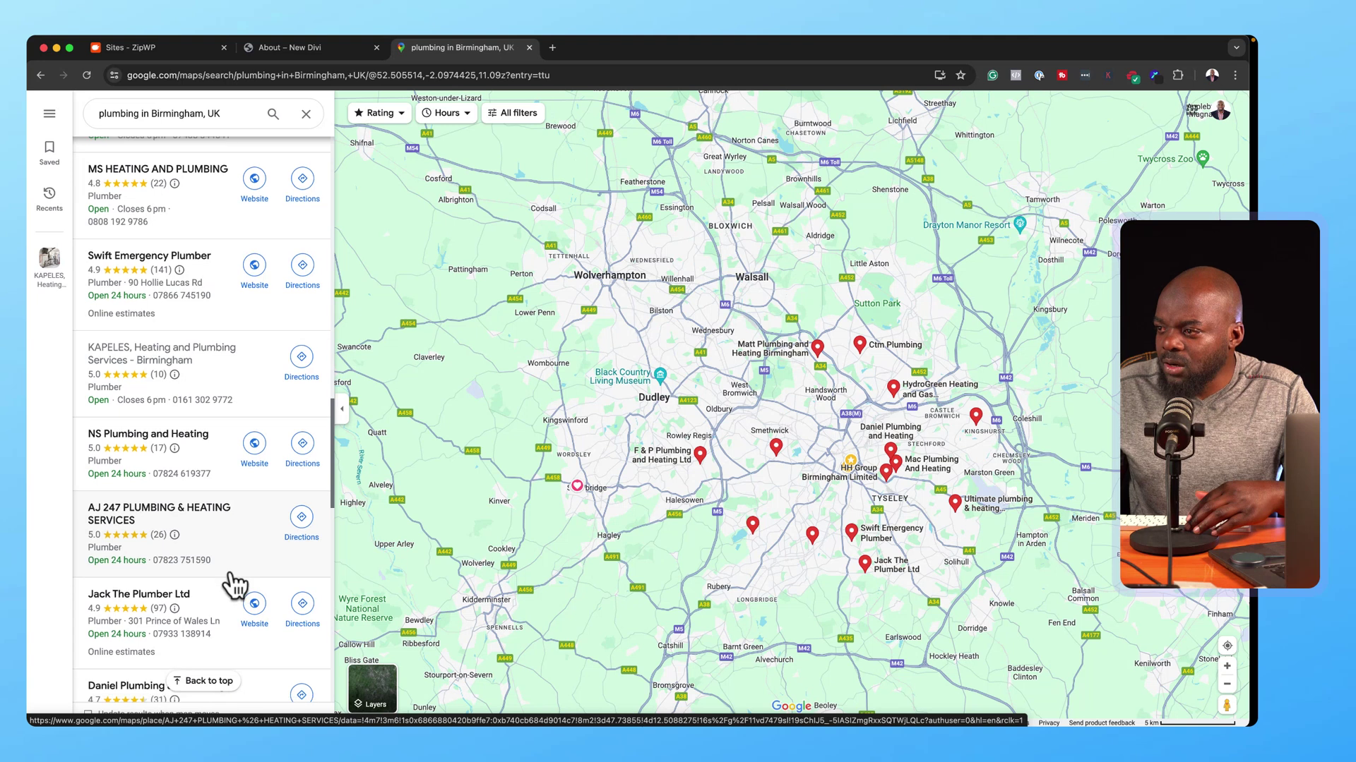
- View the AJ 247 PLUMBING & HEATING SERVICES listing with its rating, hours and phone
{"action": "left_click", "coordinate": [222, 521]}
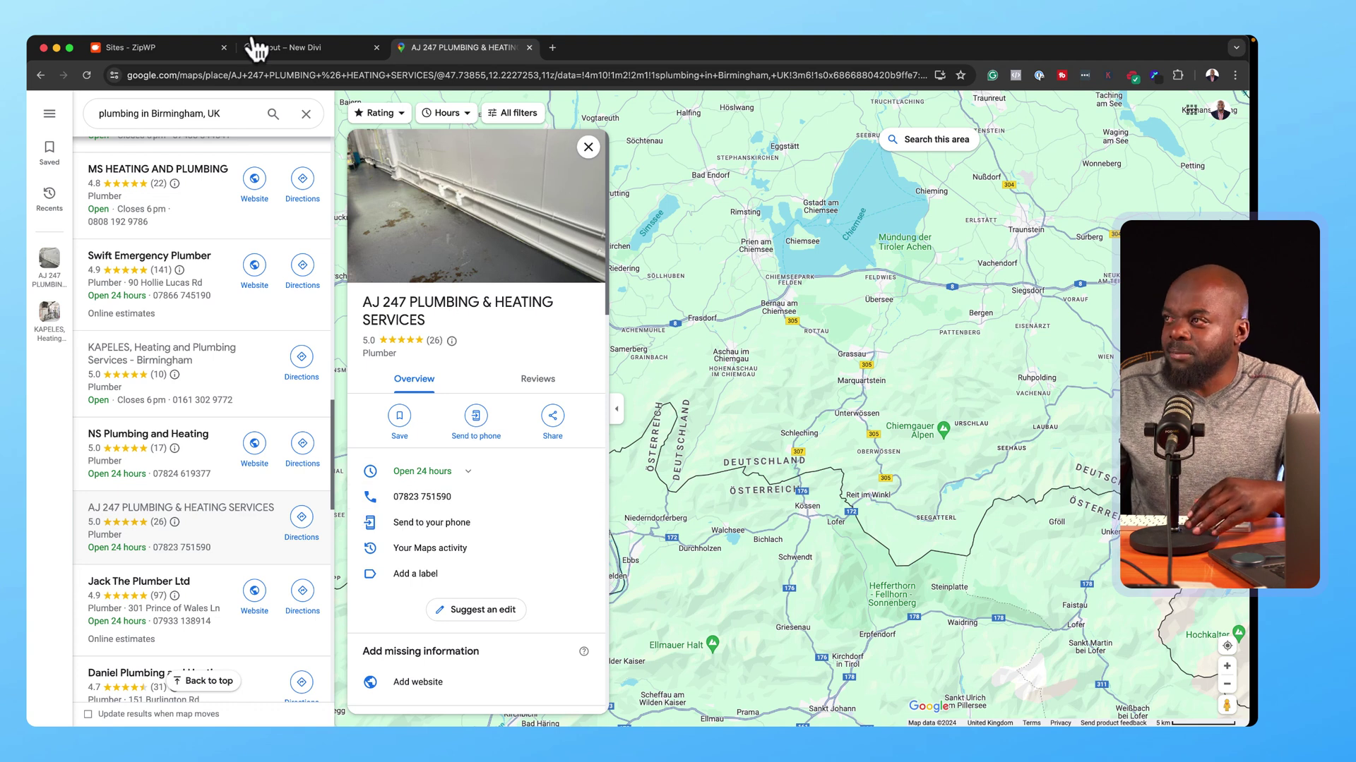
- Return to the site's About page showing the floating WhatsApp chat button
{"action": "left_click", "coordinate": [300, 47]}
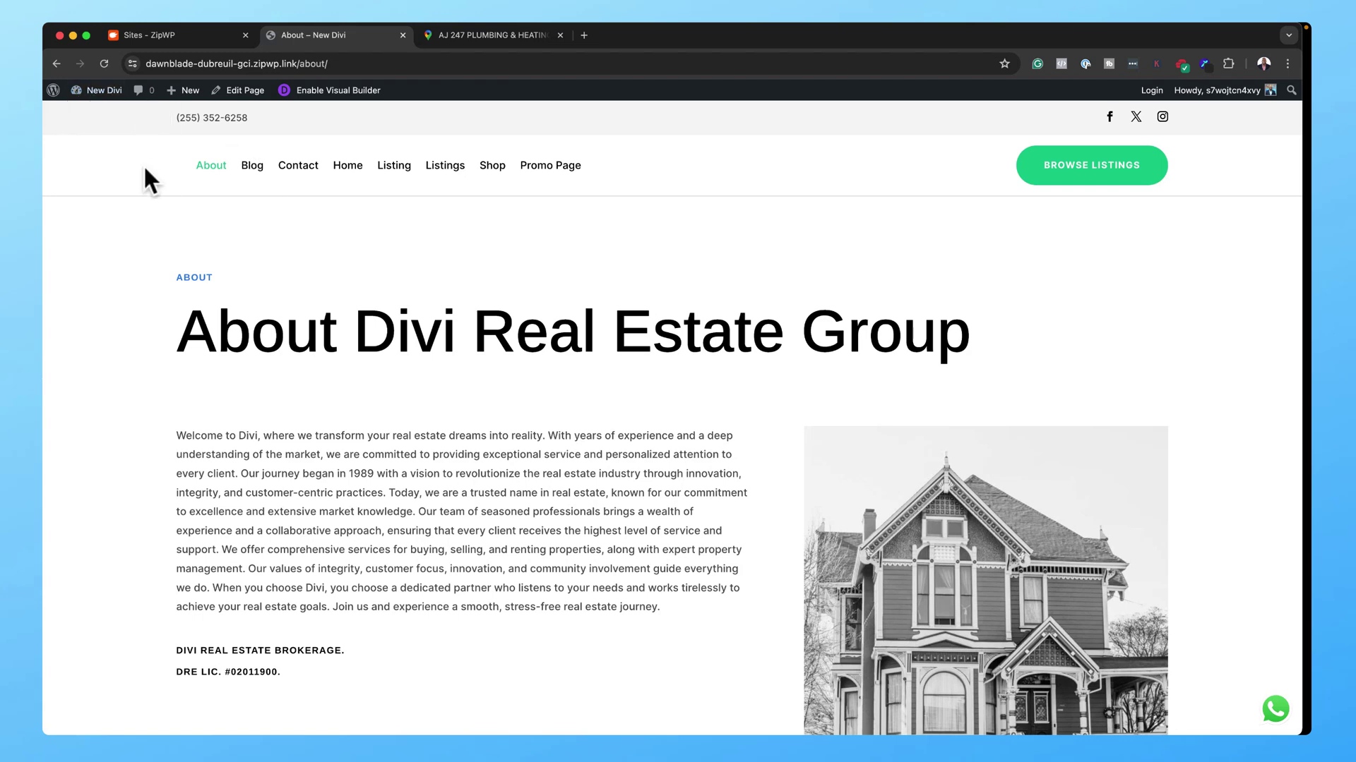
{"action": "scroll", "coordinate": [910, 438], "scroll_direction": "down", "scroll_amount": 3}
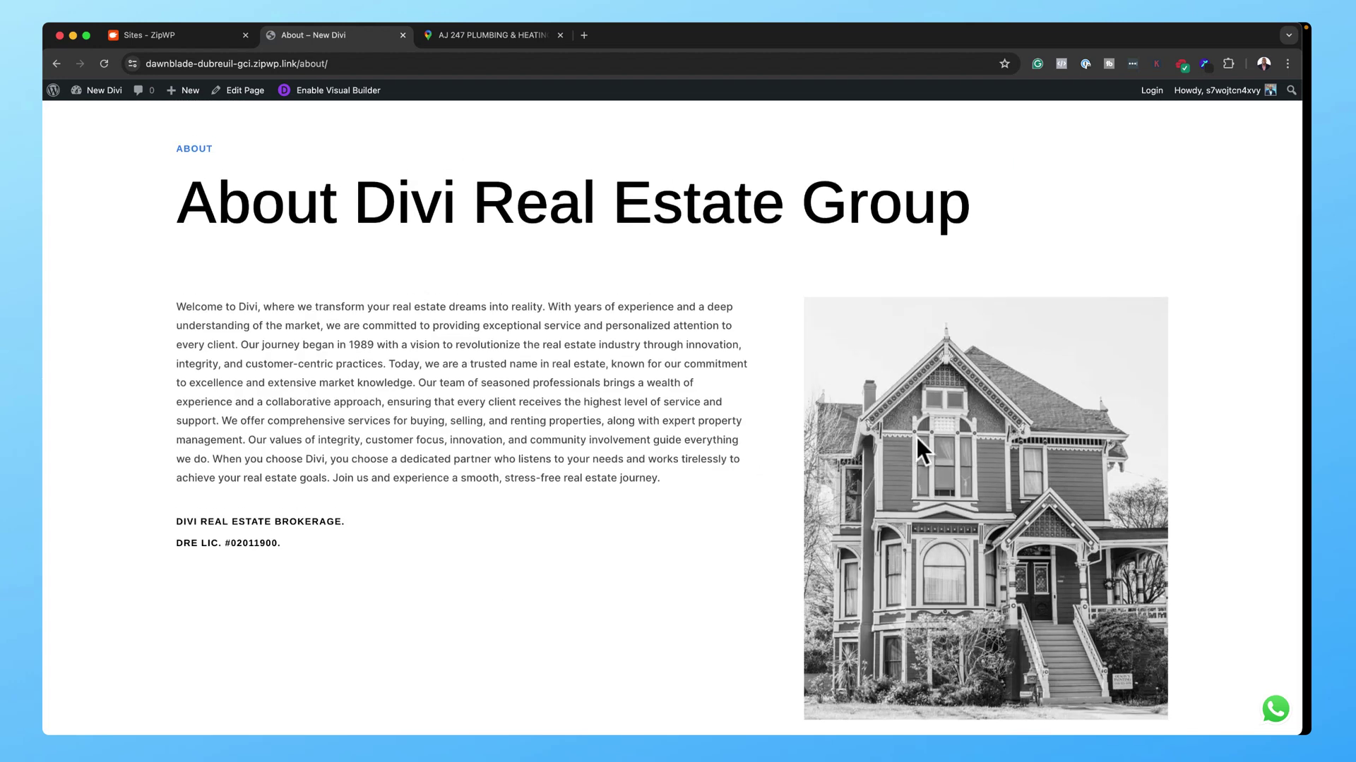
{"action": "scroll", "coordinate": [915, 436], "scroll_direction": "up", "scroll_amount": 3}
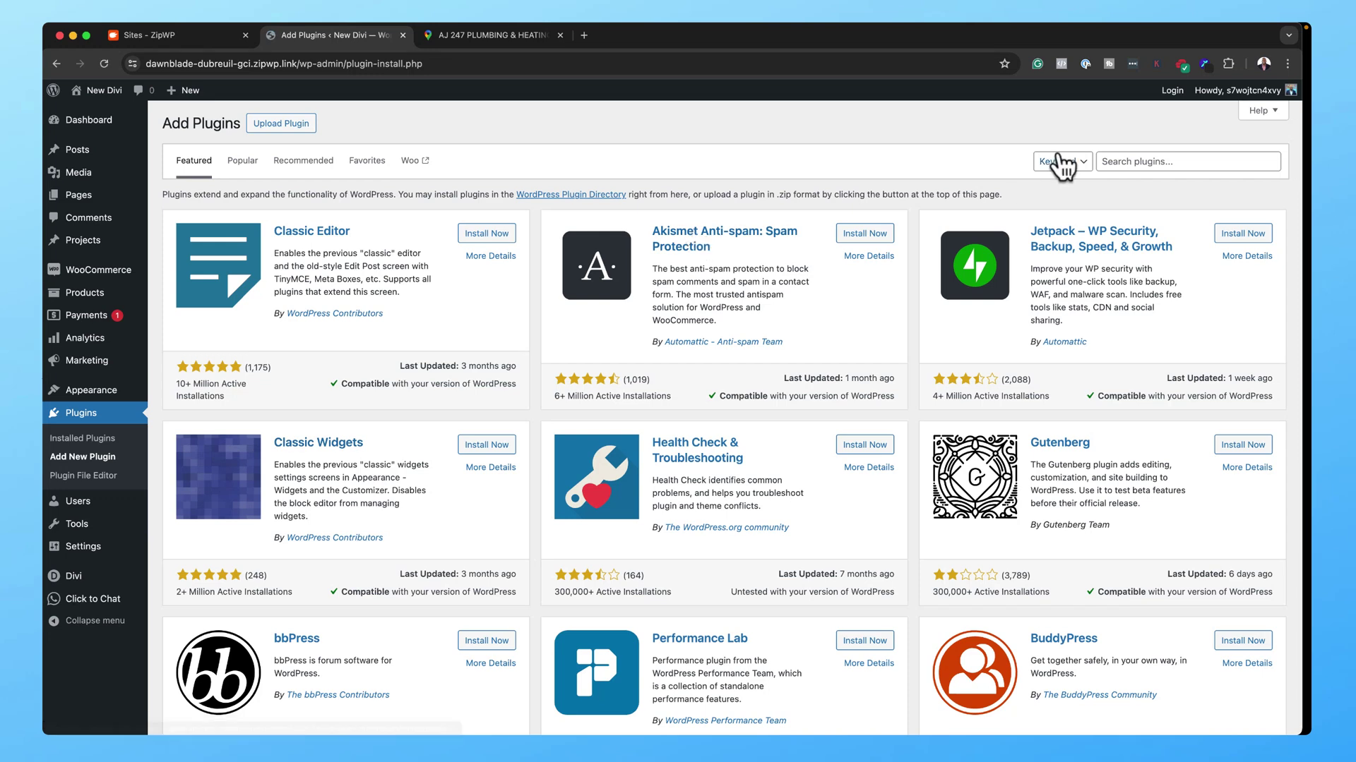
- Search the plugin directory for 'click to chat', confirming HoliThemes' plugin is active
{"action": "left_click", "coordinate": [1107, 165]}
{"action": "type", "text": "click to chat"}
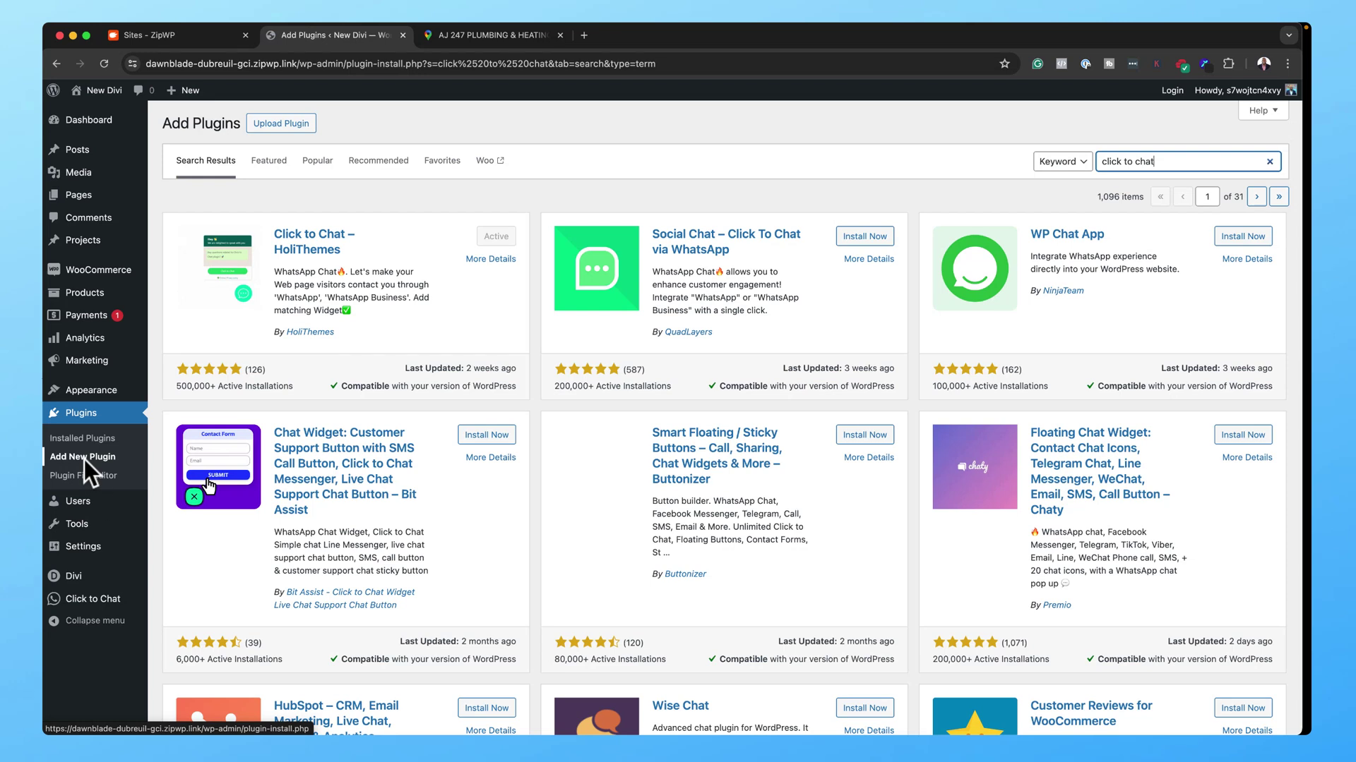
{"action": "mouse_move", "coordinate": [93, 598]}
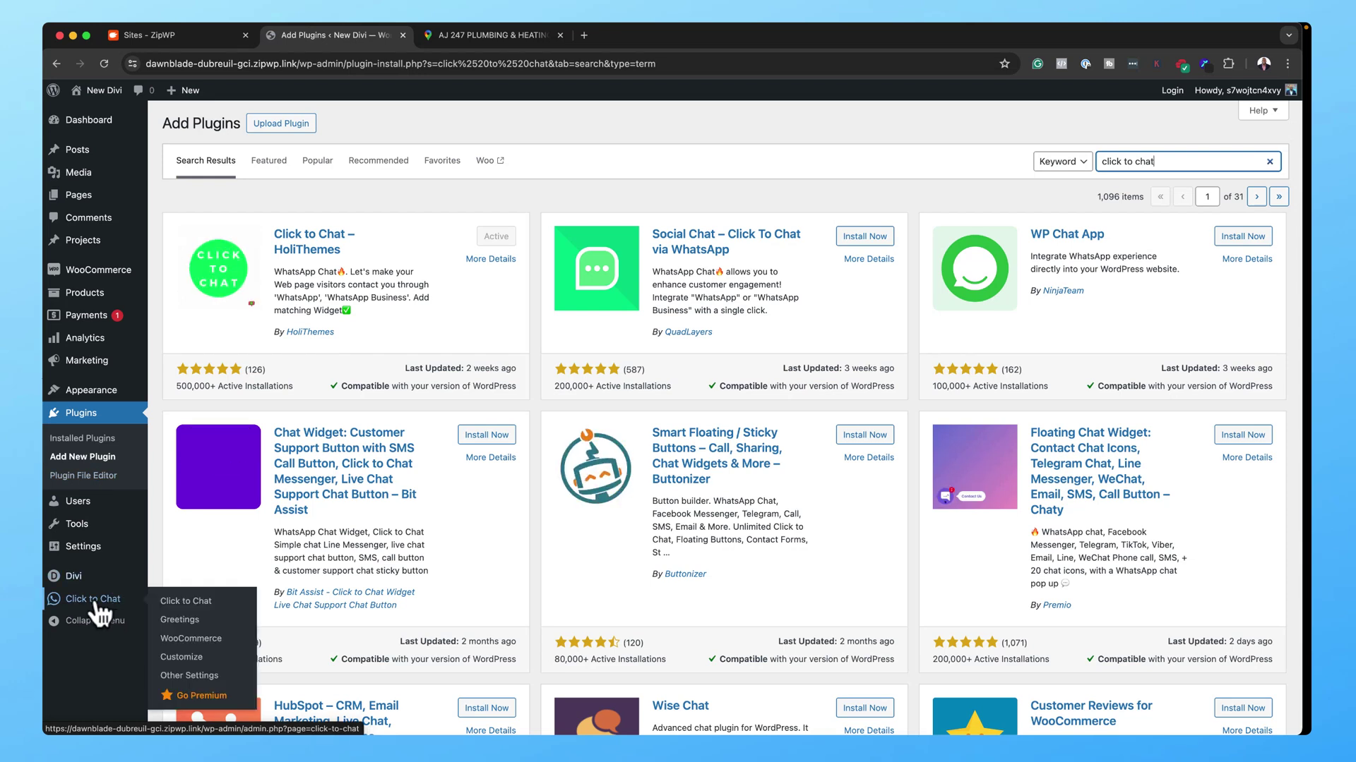
- In Click to Chat settings, keep the 'Hello :)' message, choose Style-2 green square, and select 'WhatsApp us'
{"action": "left_click", "coordinate": [205, 609]}
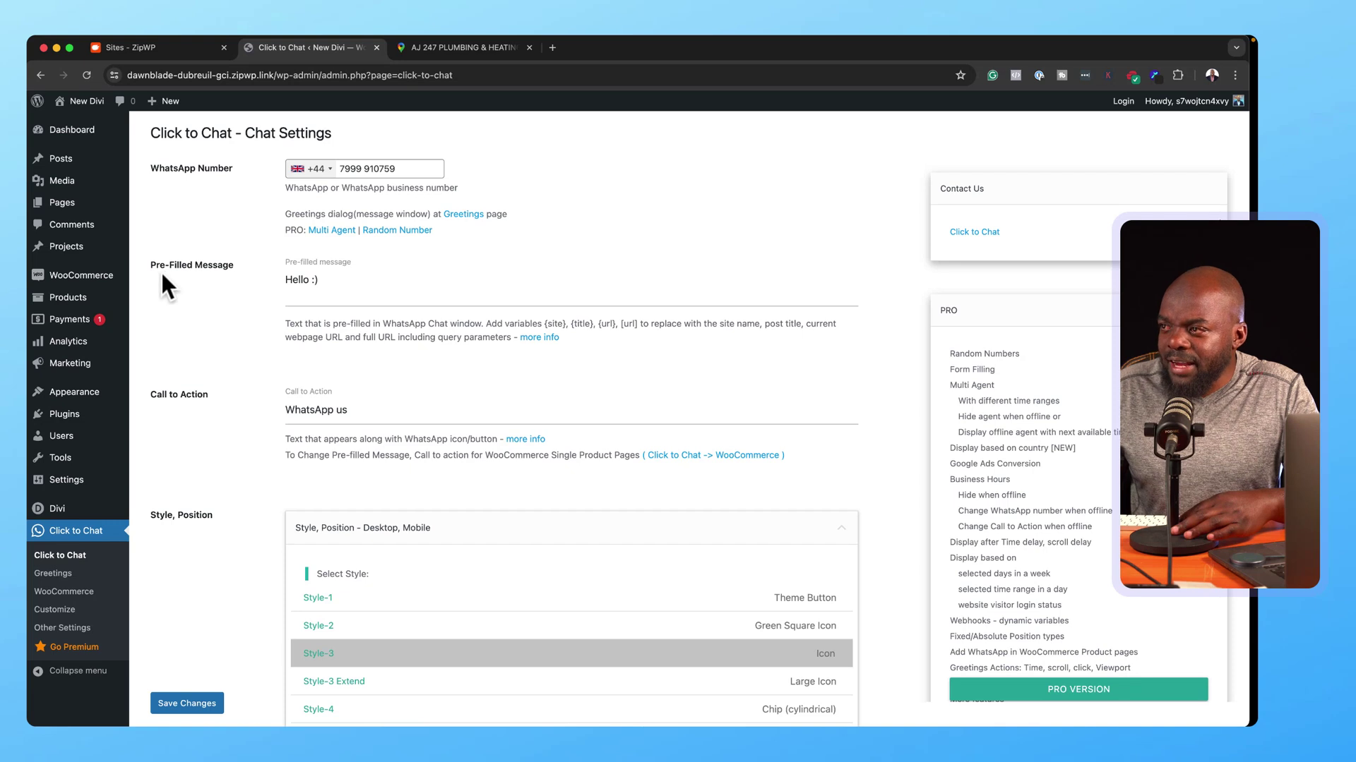
{"action": "left_click", "coordinate": [343, 279]}
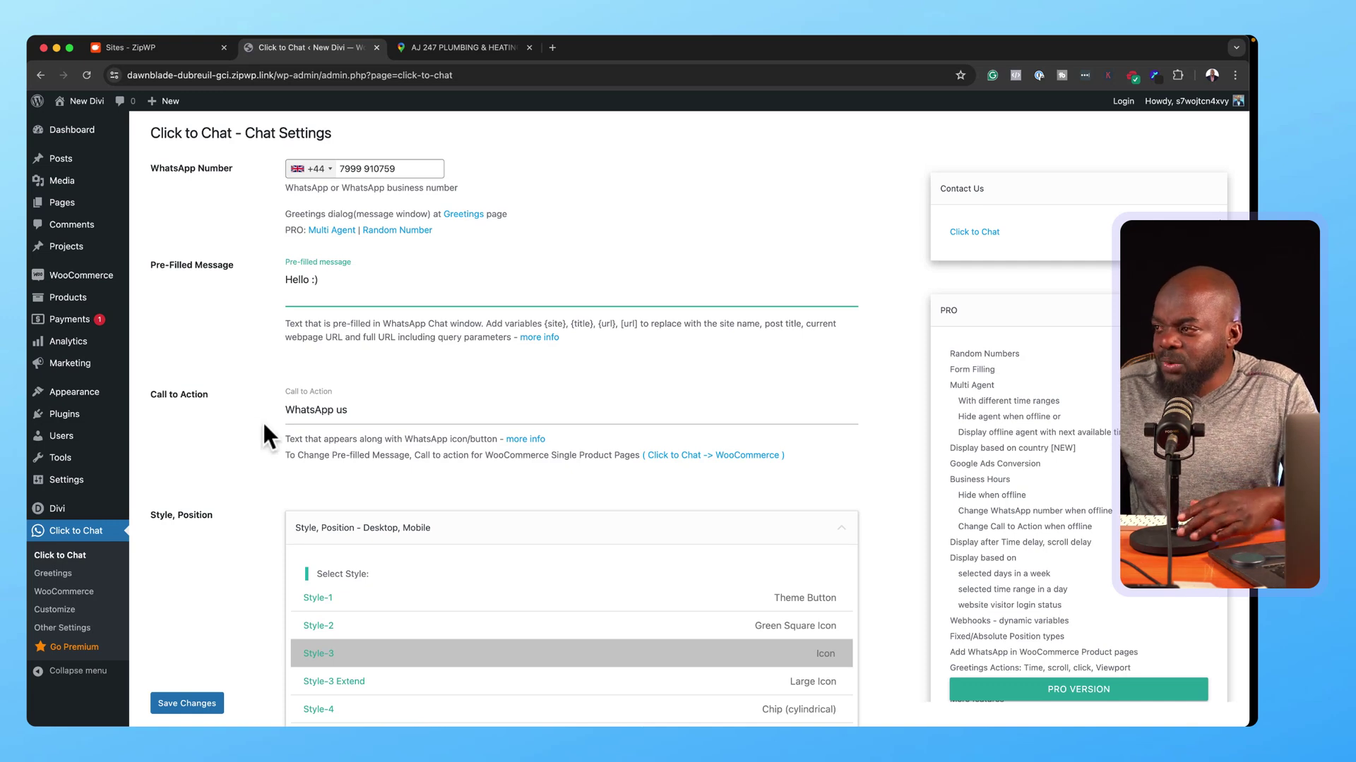
{"action": "scroll", "coordinate": [261, 421], "scroll_direction": "down", "scroll_amount": 2}
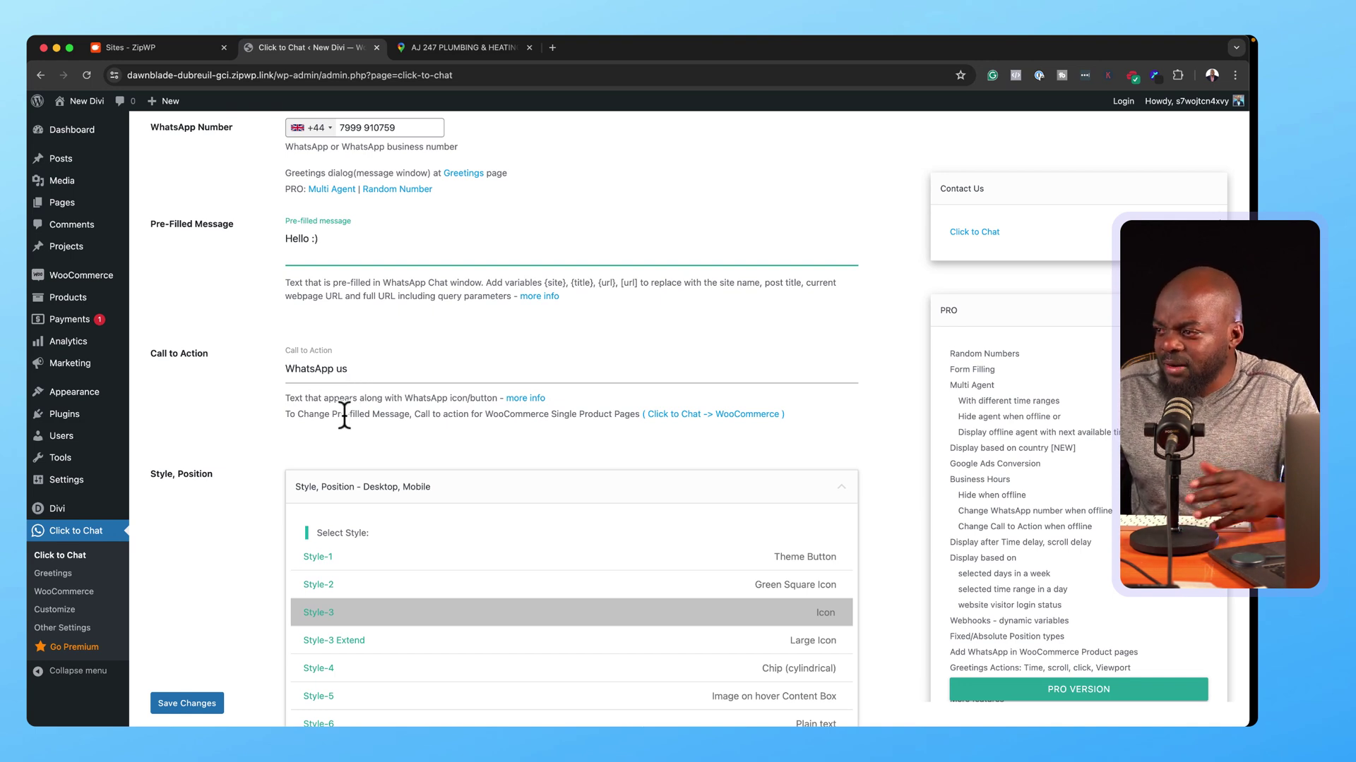
{"action": "scroll", "coordinate": [344, 414], "scroll_direction": "down", "scroll_amount": 1}
{"action": "scroll", "coordinate": [343, 415], "scroll_direction": "down", "scroll_amount": 1}
{"action": "scroll", "coordinate": [339, 417], "scroll_direction": "down", "scroll_amount": 1}
{"action": "scroll", "coordinate": [337, 419], "scroll_direction": "down", "scroll_amount": 1}
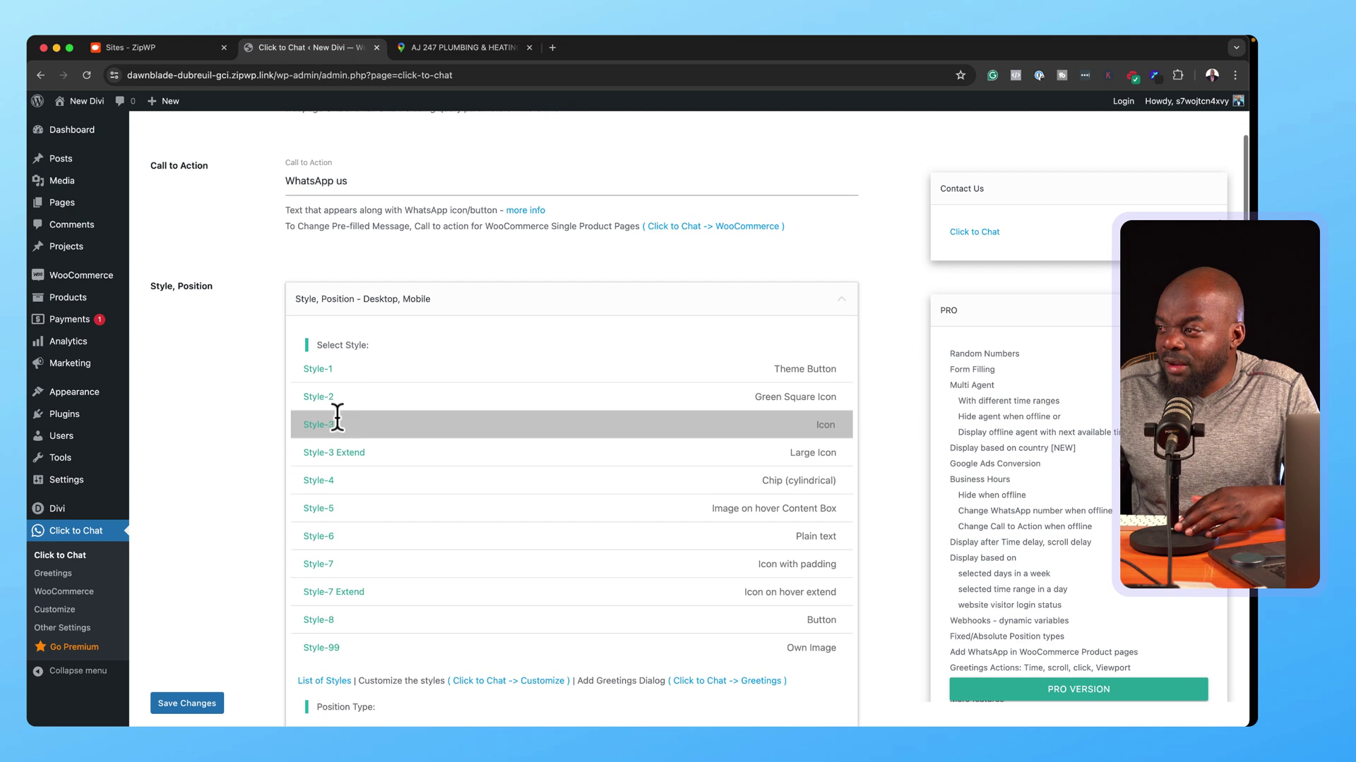
{"action": "left_click", "coordinate": [338, 397]}
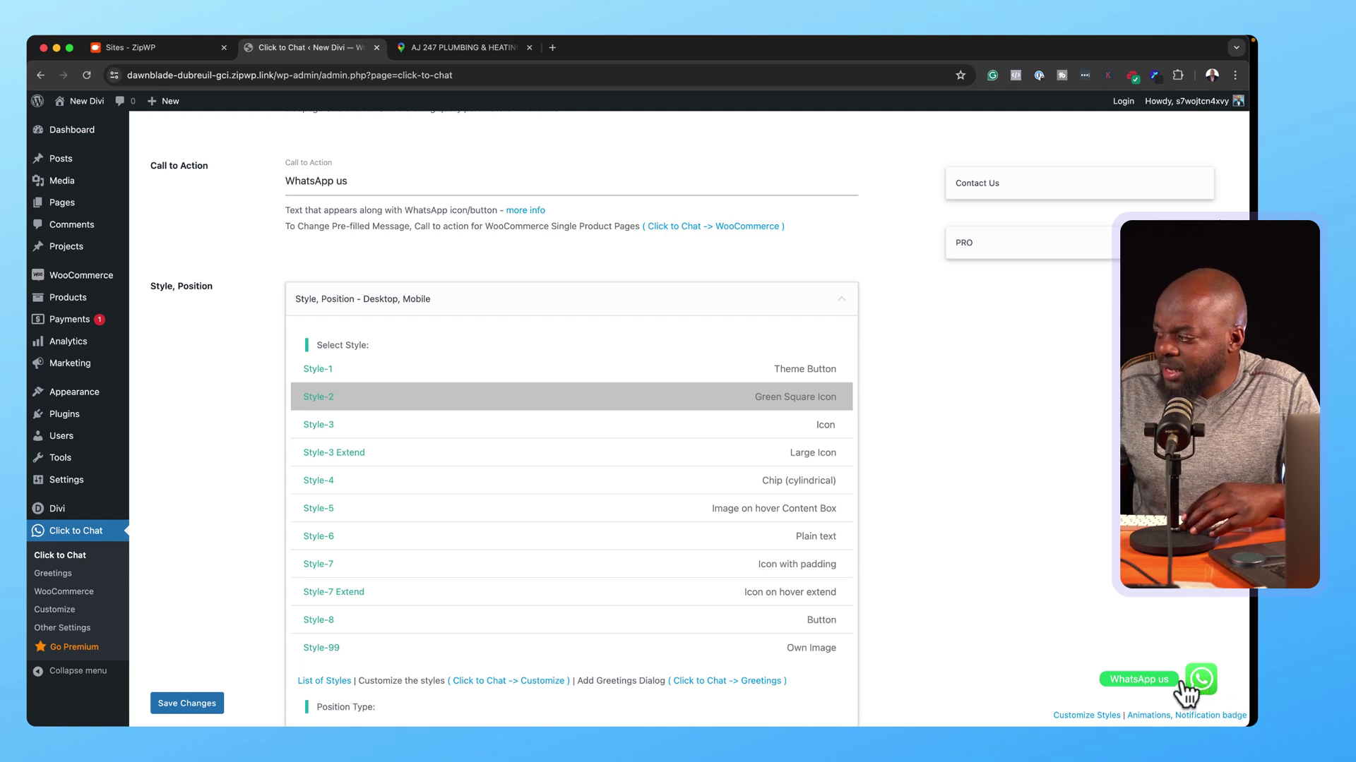
{"action": "scroll", "coordinate": [466, 330], "scroll_direction": "up", "scroll_amount": 1}
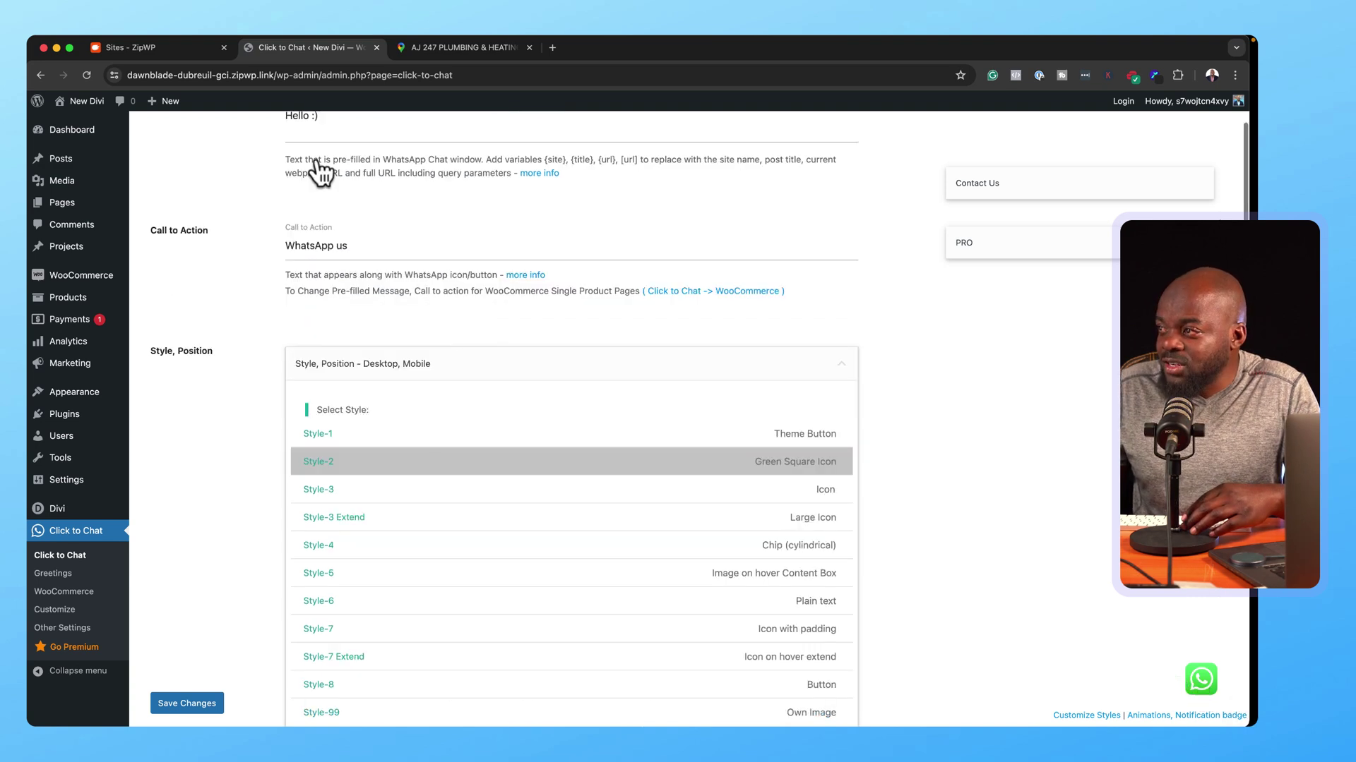
{"action": "left_click_drag", "start_coordinate": [318, 254], "coordinate": [278, 244]}
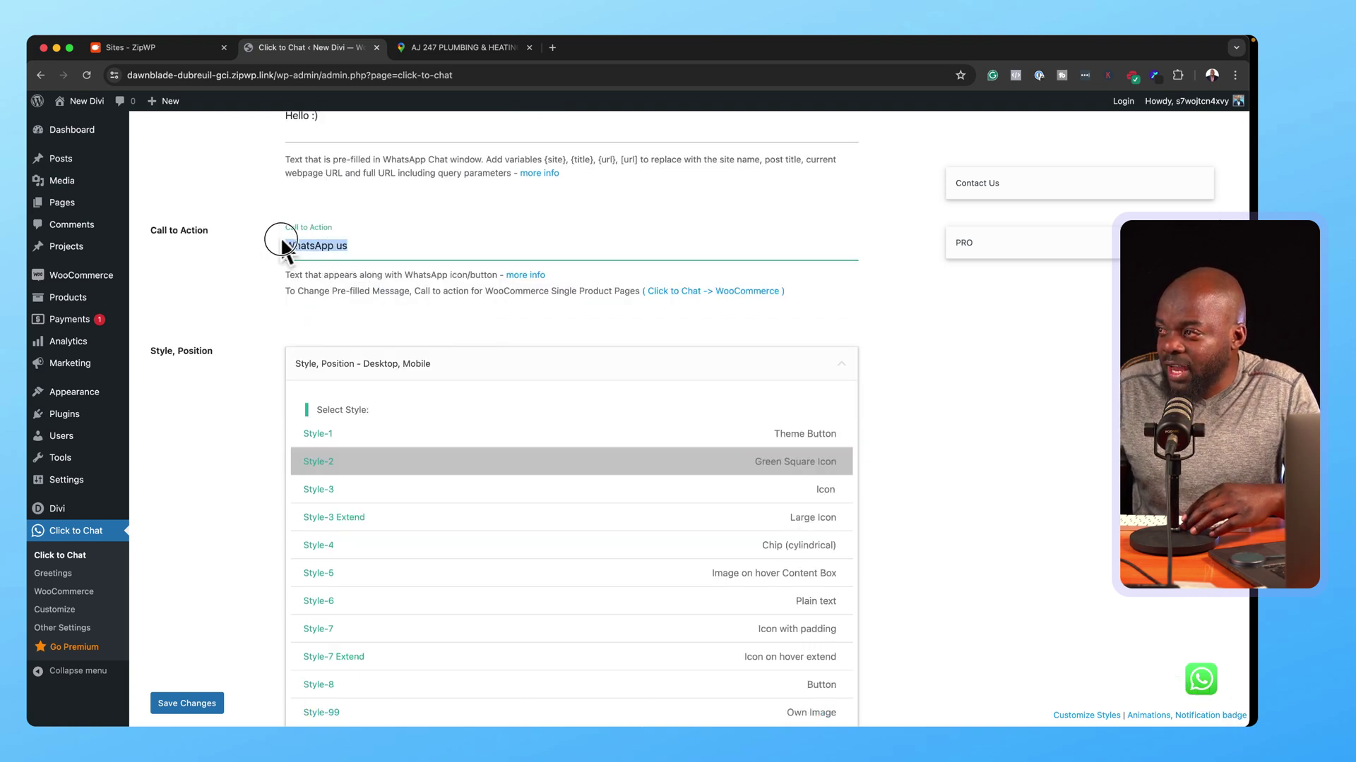
{"action": "scroll", "coordinate": [557, 488], "scroll_direction": "down", "scroll_amount": 10}
{"action": "scroll", "coordinate": [557, 487], "scroll_direction": "down", "scroll_amount": 1}
{"action": "scroll", "coordinate": [558, 486], "scroll_direction": "down", "scroll_amount": 1}
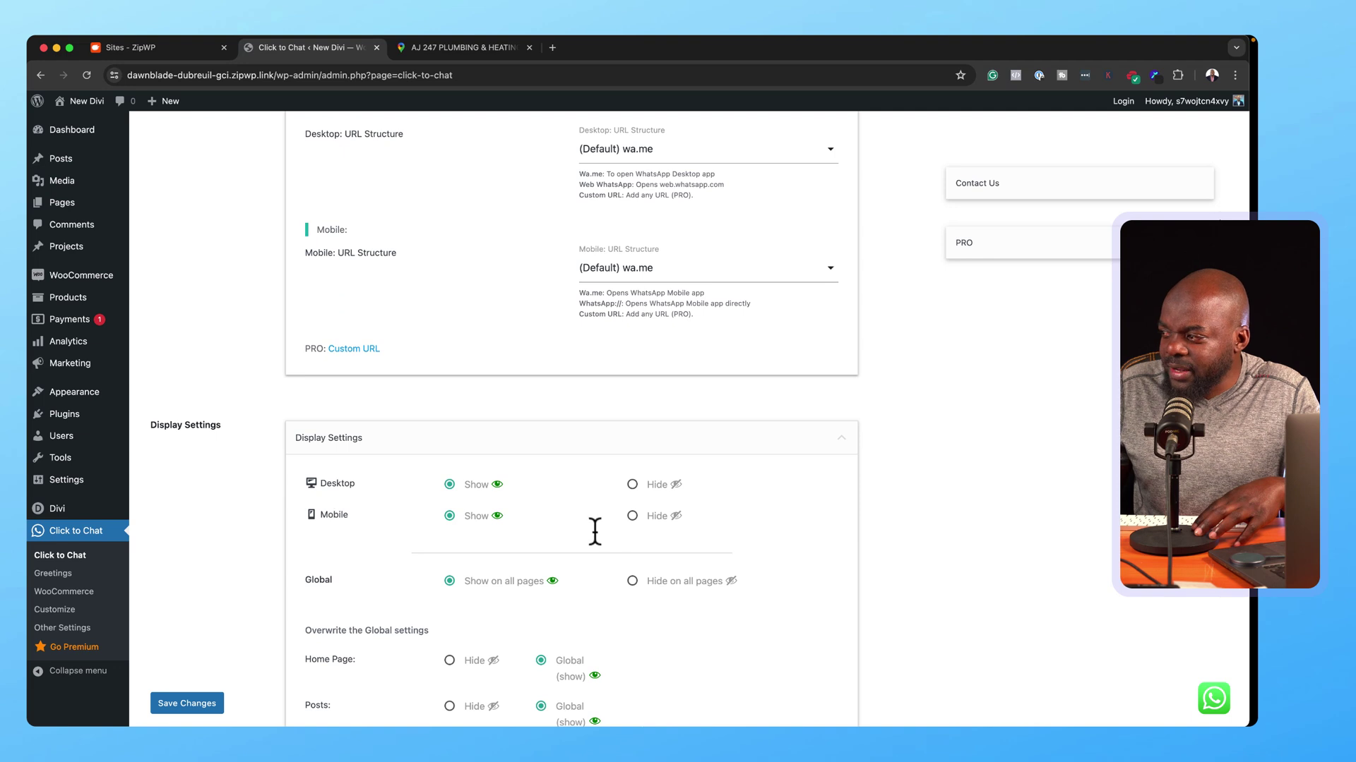
- Keep the button shown on mobile and all pages, then save the Click to Chat settings
{"action": "left_click", "coordinate": [632, 516]}
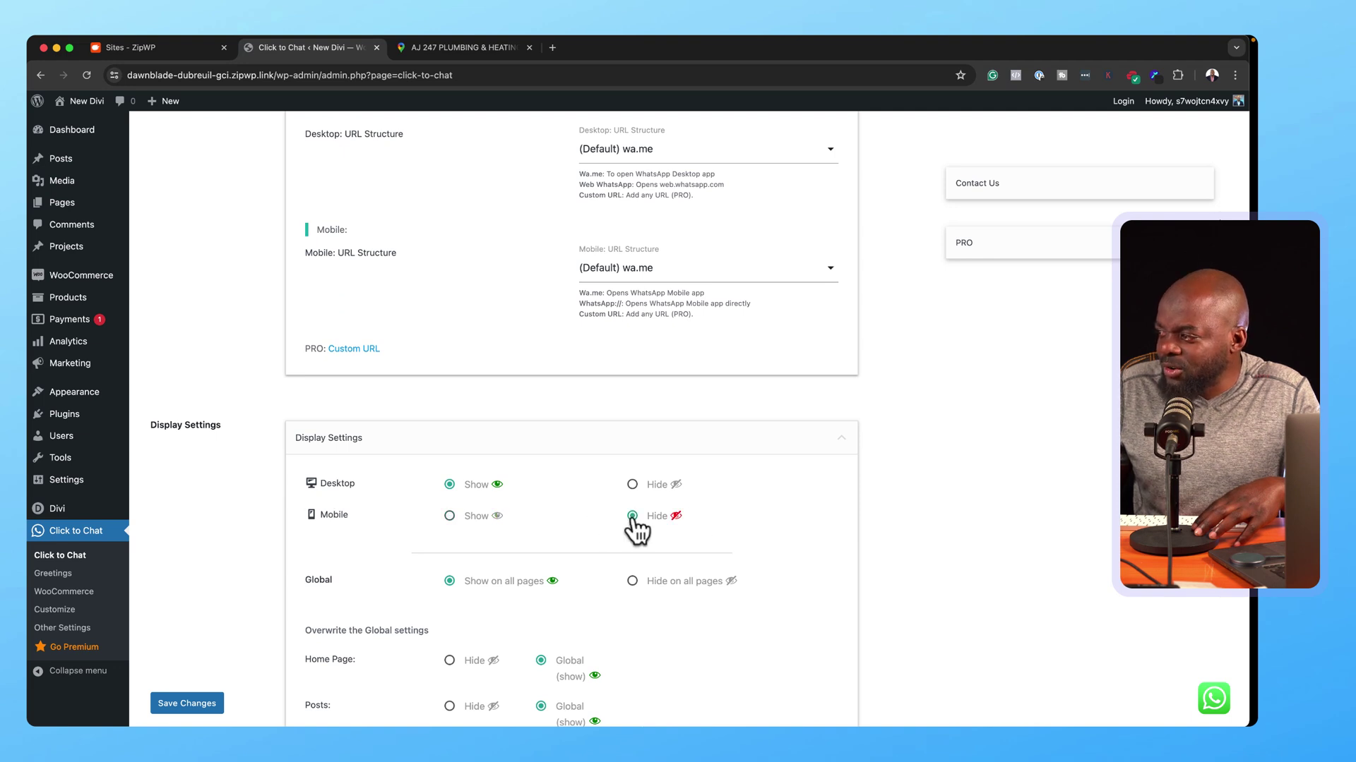
{"action": "left_click", "coordinate": [449, 516]}
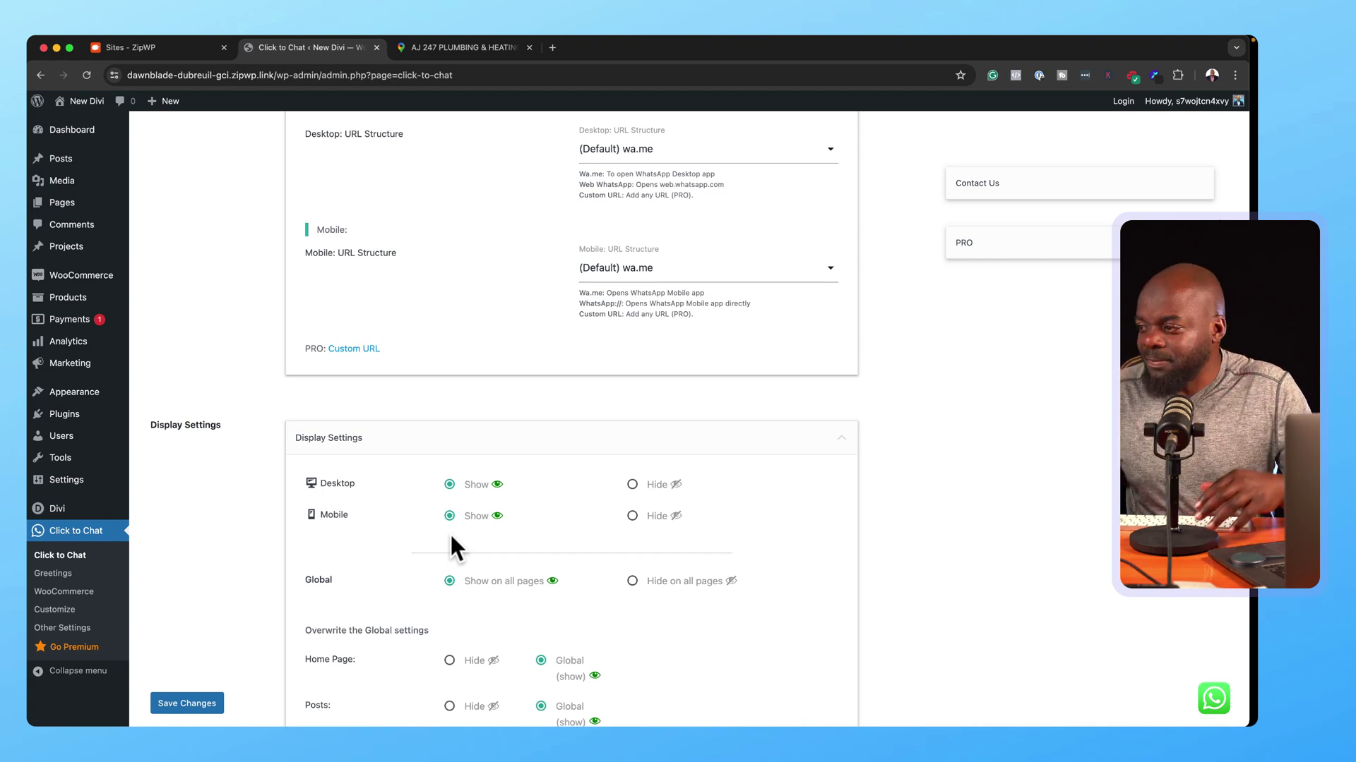
{"action": "scroll", "coordinate": [452, 537], "scroll_direction": "down", "scroll_amount": 1}
{"action": "scroll", "coordinate": [452, 537], "scroll_direction": "down", "scroll_amount": 1}
{"action": "scroll", "coordinate": [454, 519], "scroll_direction": "down", "scroll_amount": 1}
{"action": "scroll", "coordinate": [455, 496], "scroll_direction": "down", "scroll_amount": 1}
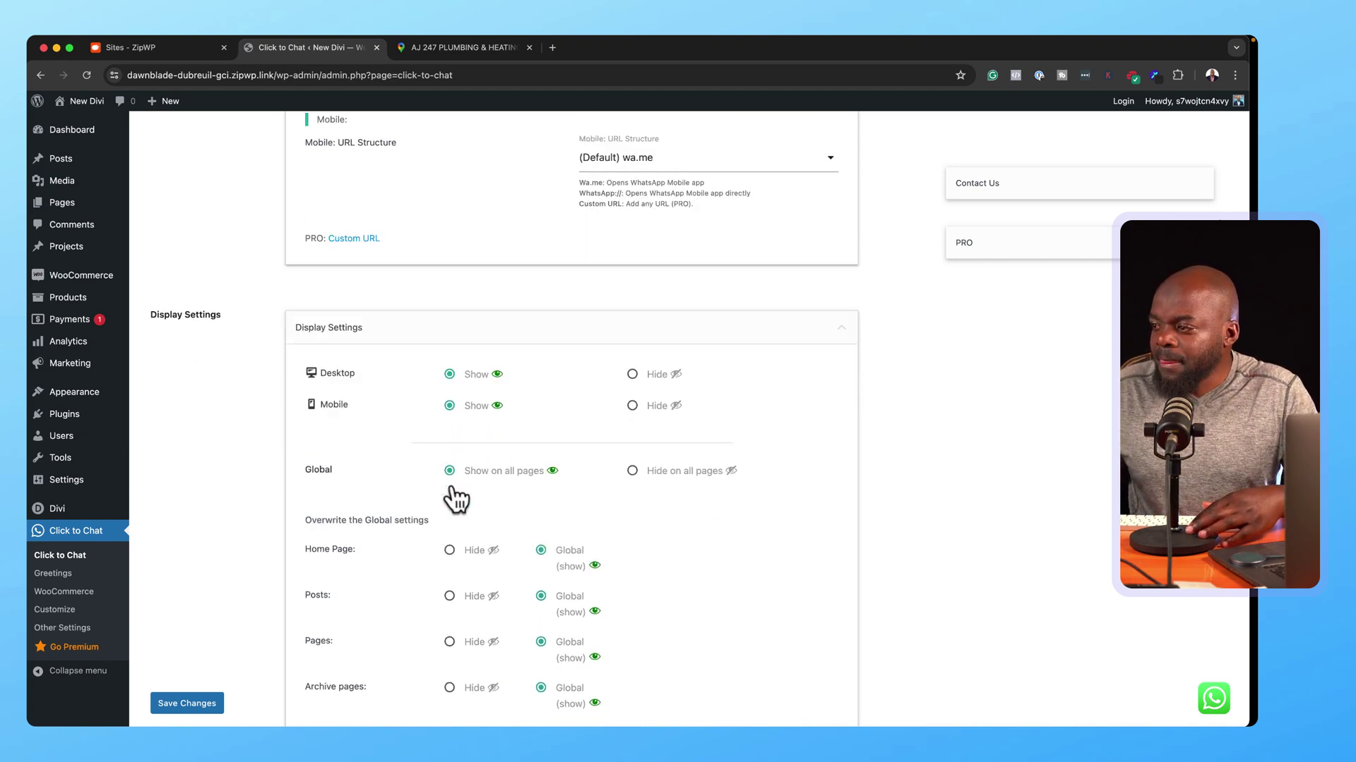
{"action": "scroll", "coordinate": [456, 496], "scroll_direction": "down", "scroll_amount": 1}
{"action": "scroll", "coordinate": [448, 500], "scroll_direction": "down", "scroll_amount": 2}
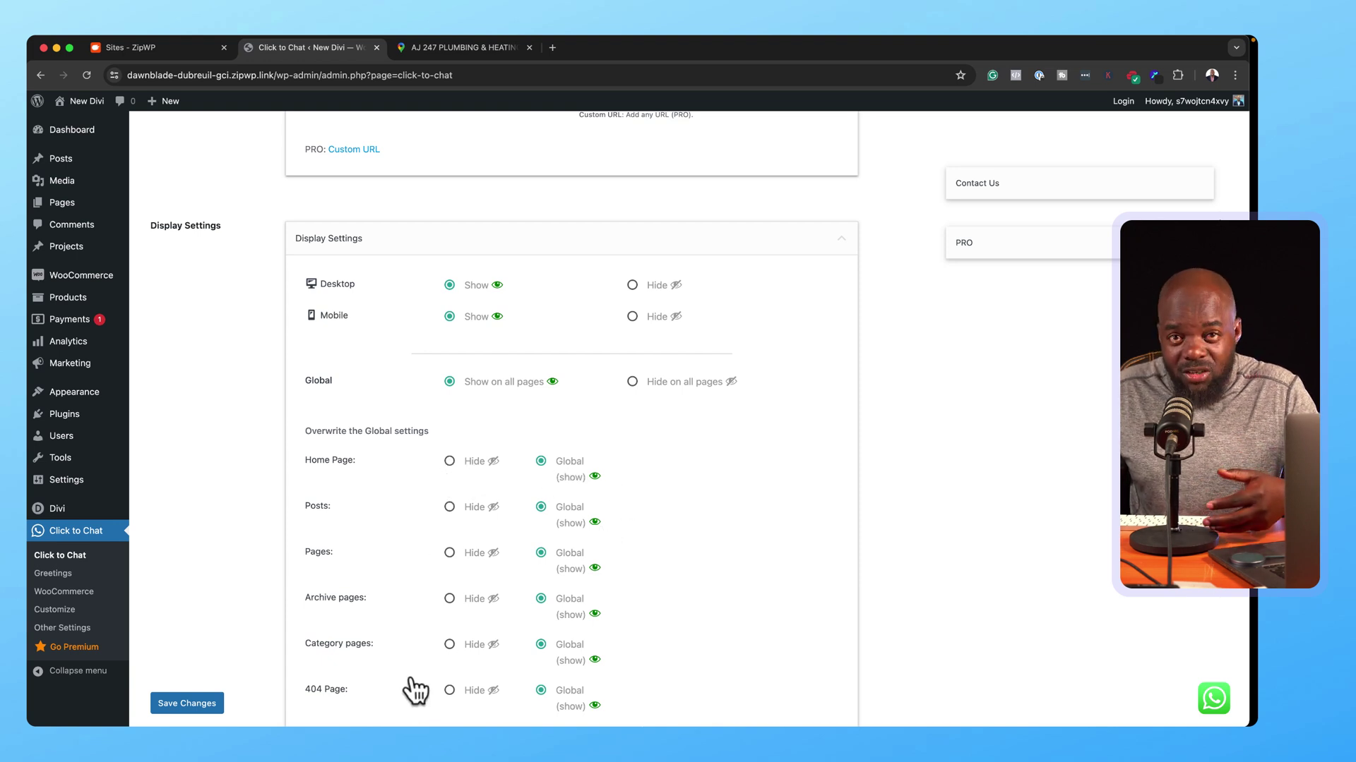
{"action": "scroll", "coordinate": [408, 657], "scroll_direction": "down", "scroll_amount": 3}
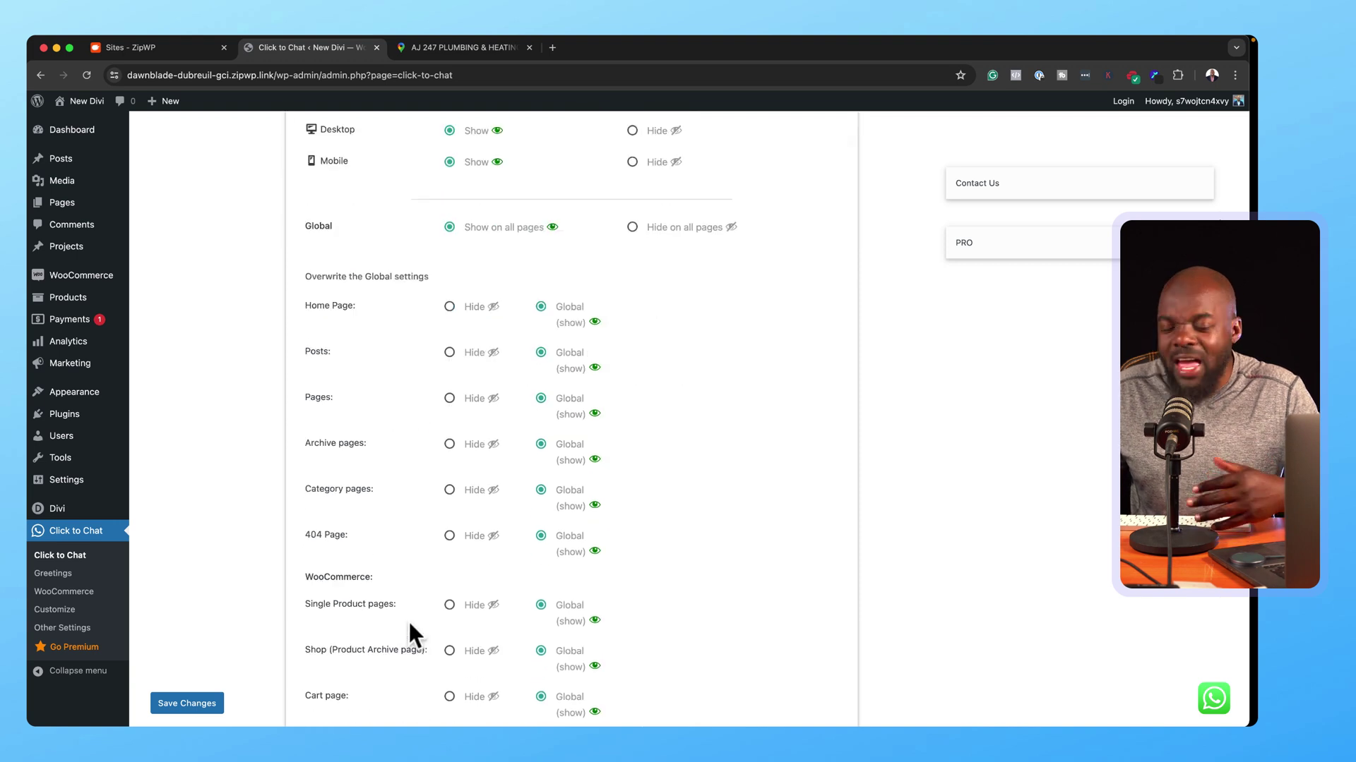
{"action": "scroll", "coordinate": [410, 625], "scroll_direction": "down", "scroll_amount": 2}
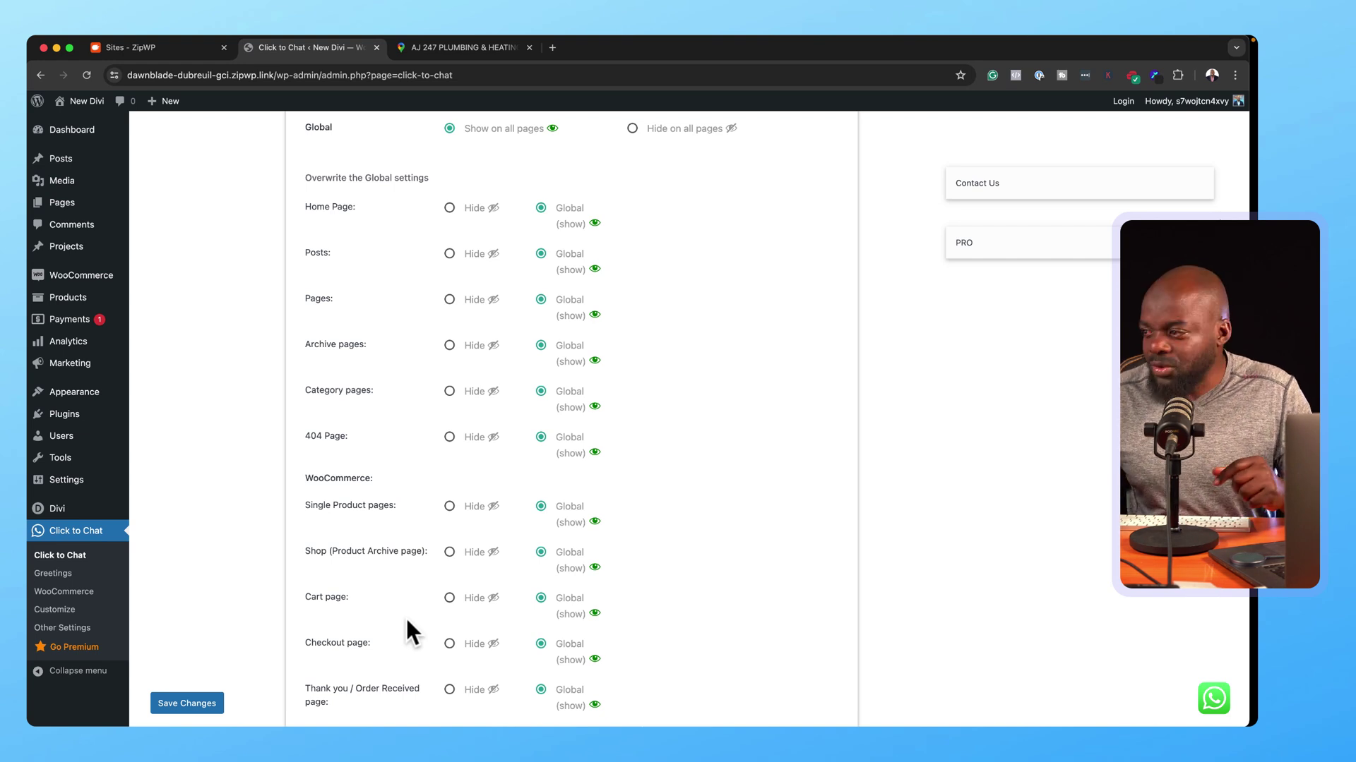
{"action": "scroll", "coordinate": [409, 617], "scroll_direction": "down", "scroll_amount": 10}
{"action": "scroll", "coordinate": [381, 635], "scroll_direction": "down", "scroll_amount": 5}
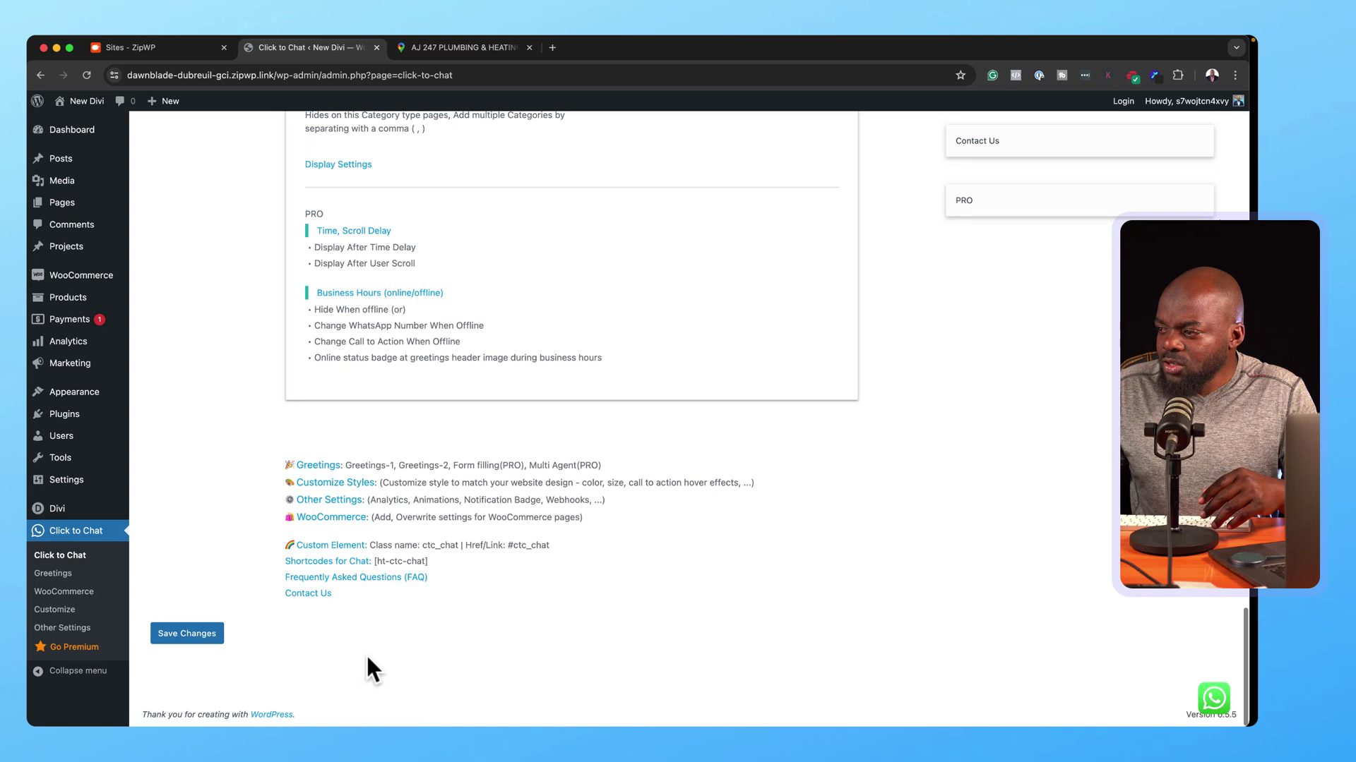
{"action": "left_click", "coordinate": [196, 639]}
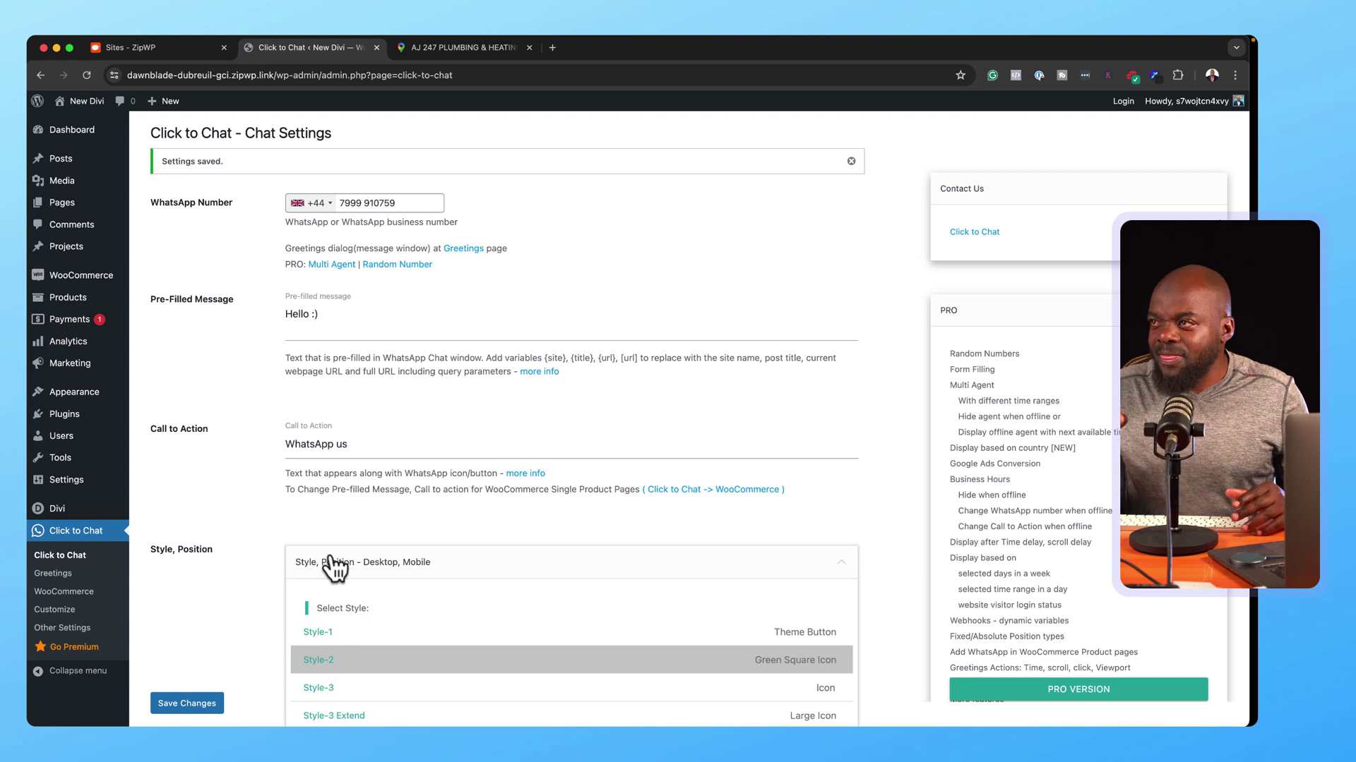
- From ZipWP, open the New Divi staging site in its own tab and select its staging URL
{"action": "left_click", "coordinate": [201, 55]}
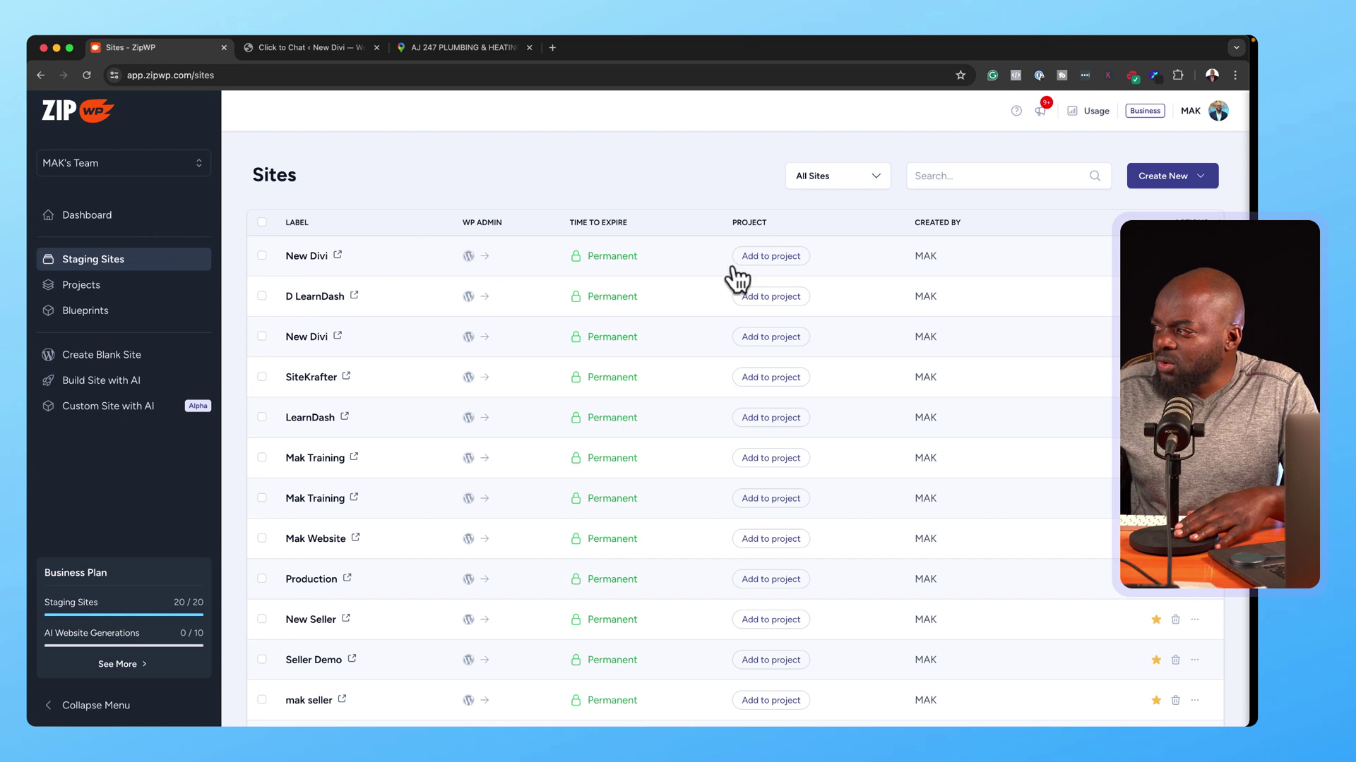
{"action": "left_click", "coordinate": [338, 257]}
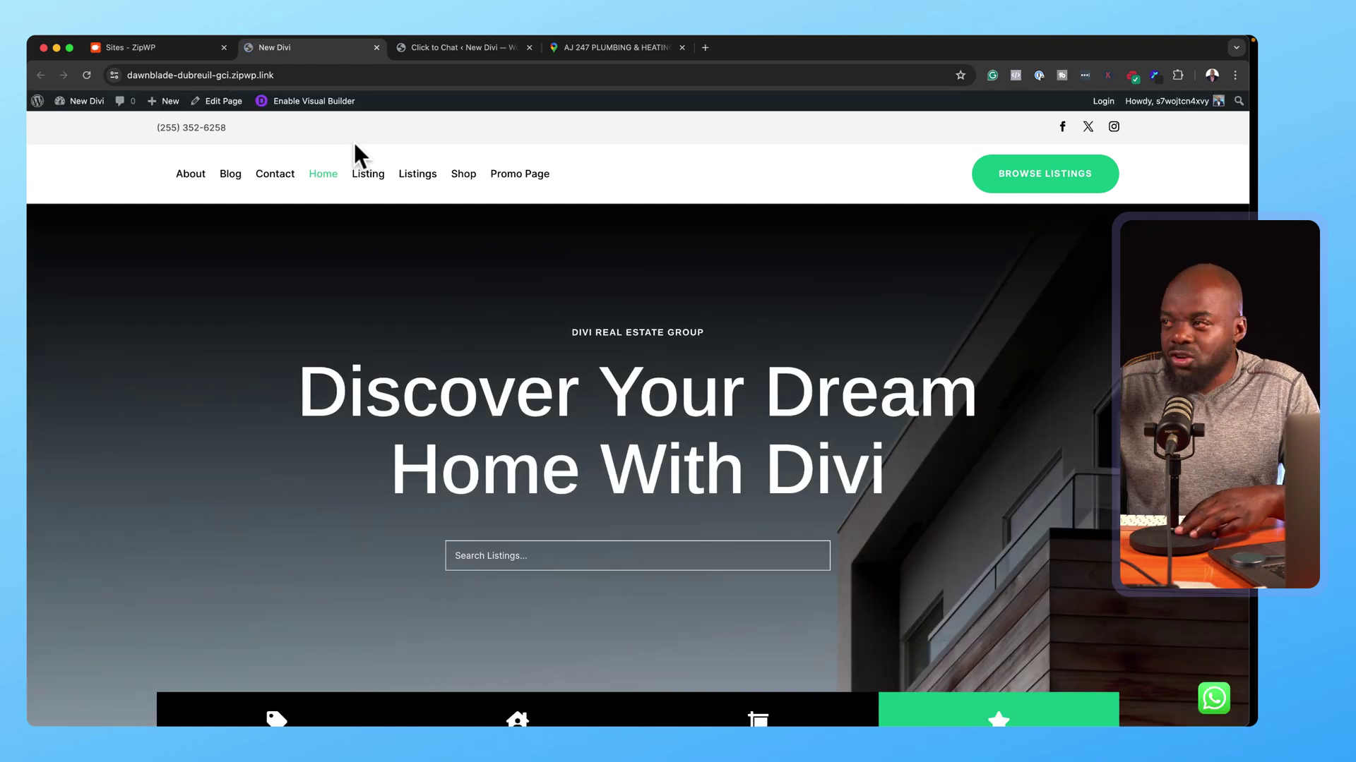
{"action": "left_click", "coordinate": [291, 77]}
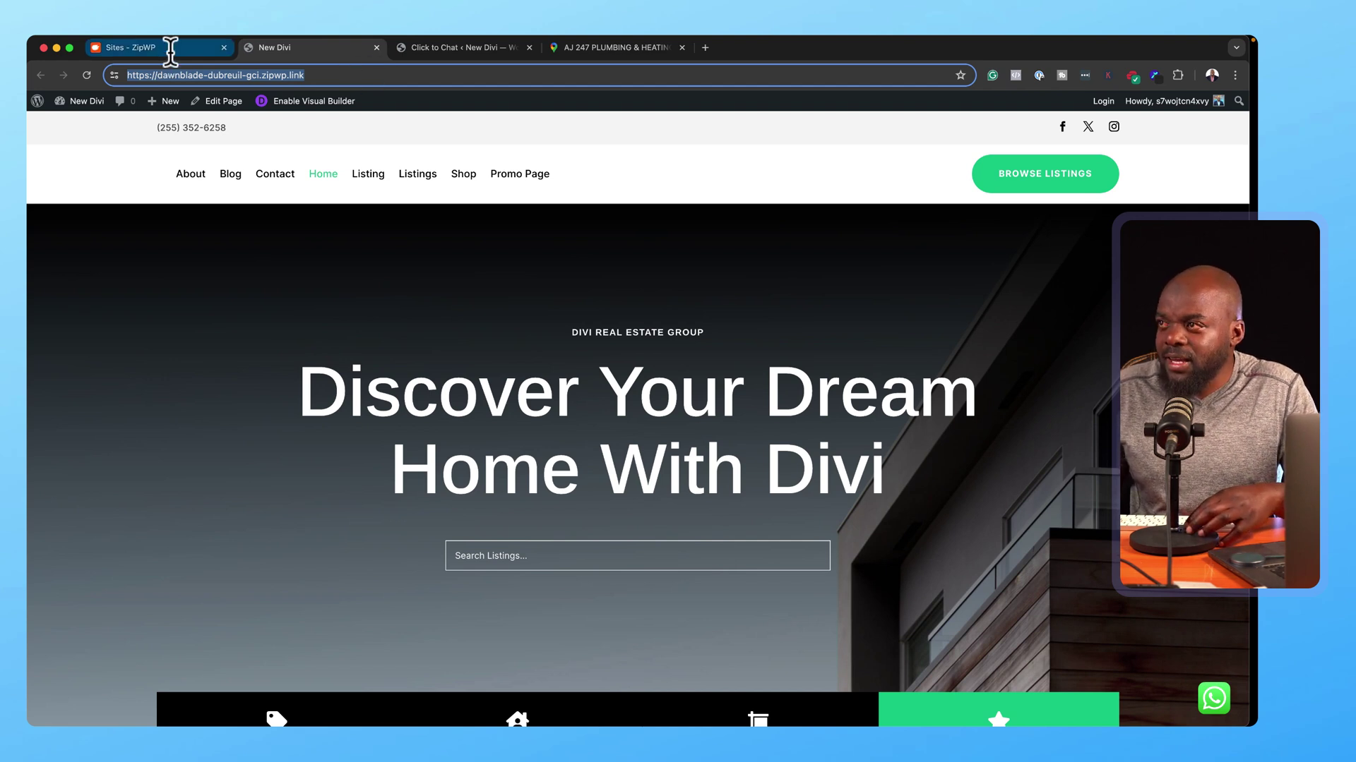
{"action": "left_click", "coordinate": [169, 48]}
{"action": "scroll", "coordinate": [332, 442], "scroll_direction": "down", "scroll_amount": 3}
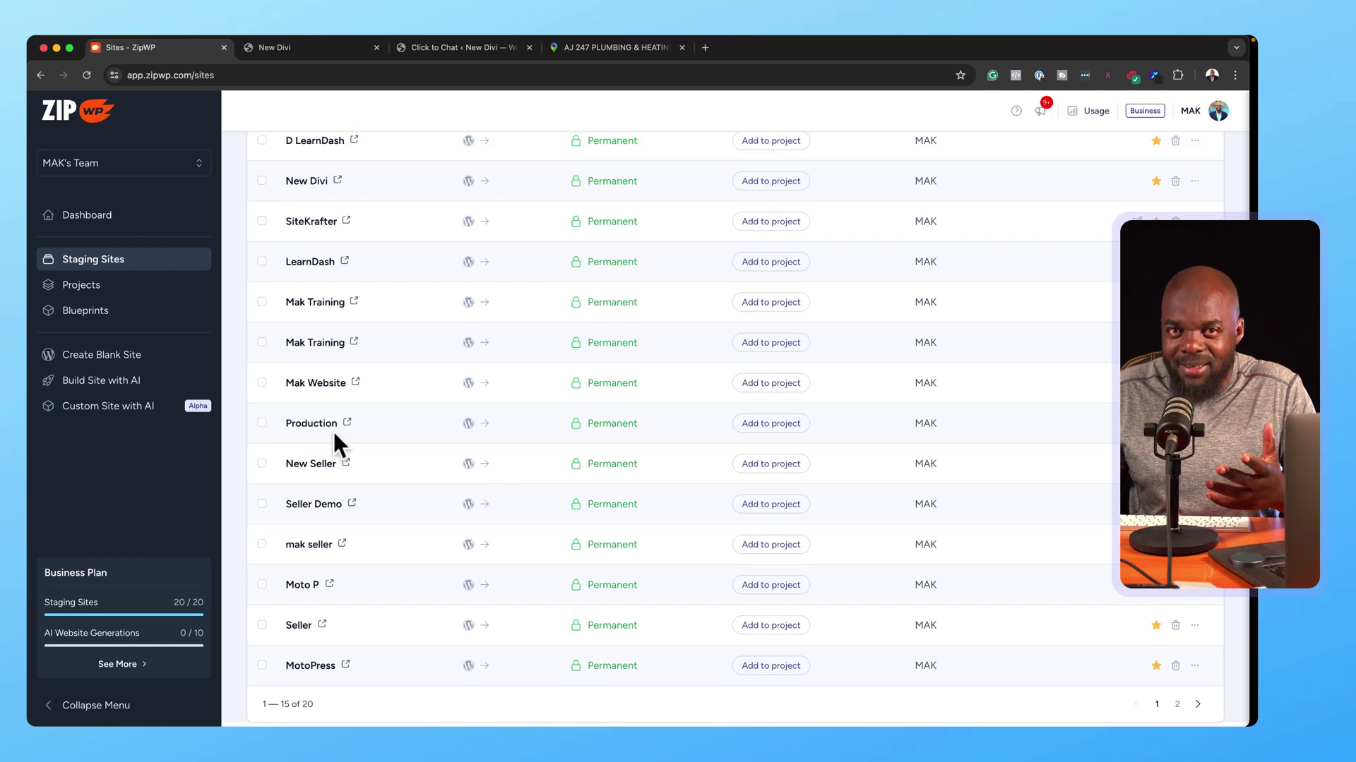
{"action": "scroll", "coordinate": [333, 431], "scroll_direction": "up", "scroll_amount": 3}
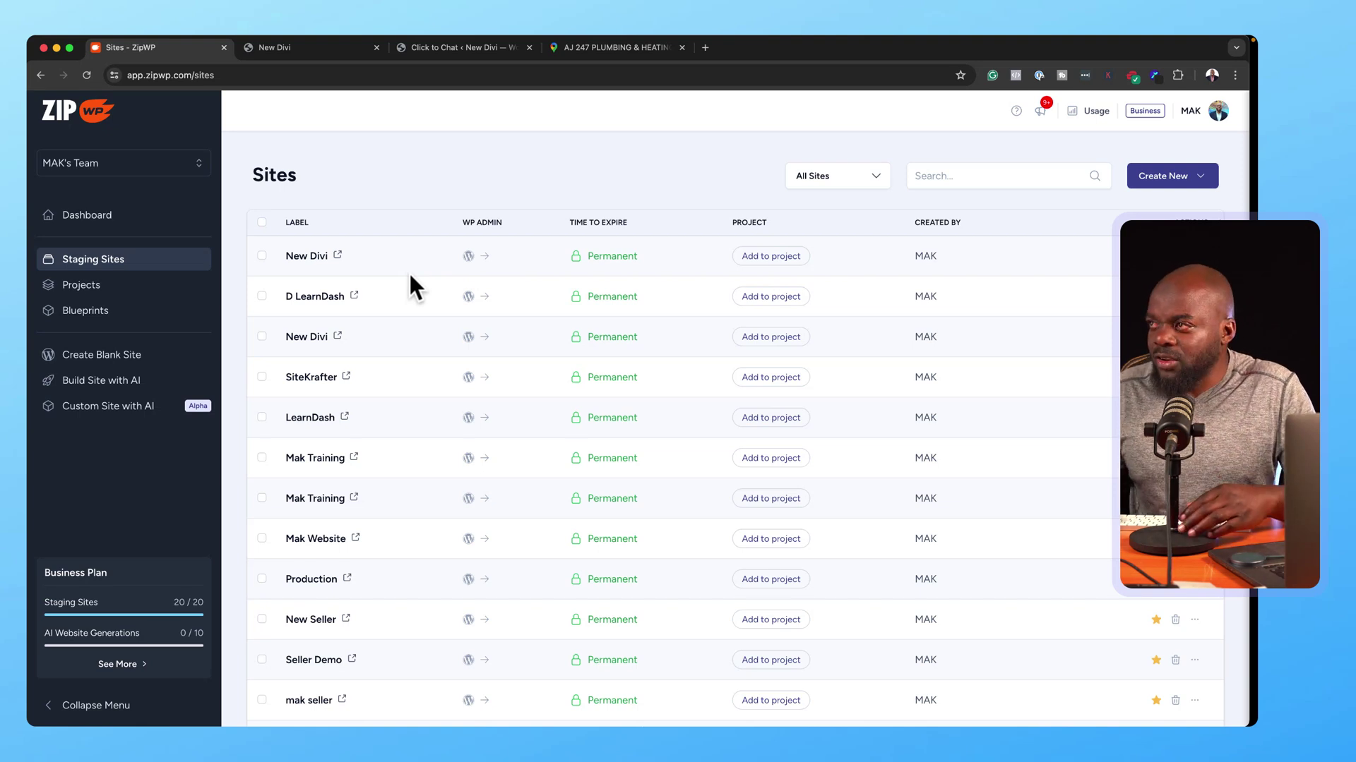
{"action": "mouse_move", "coordinate": [323, 43]}
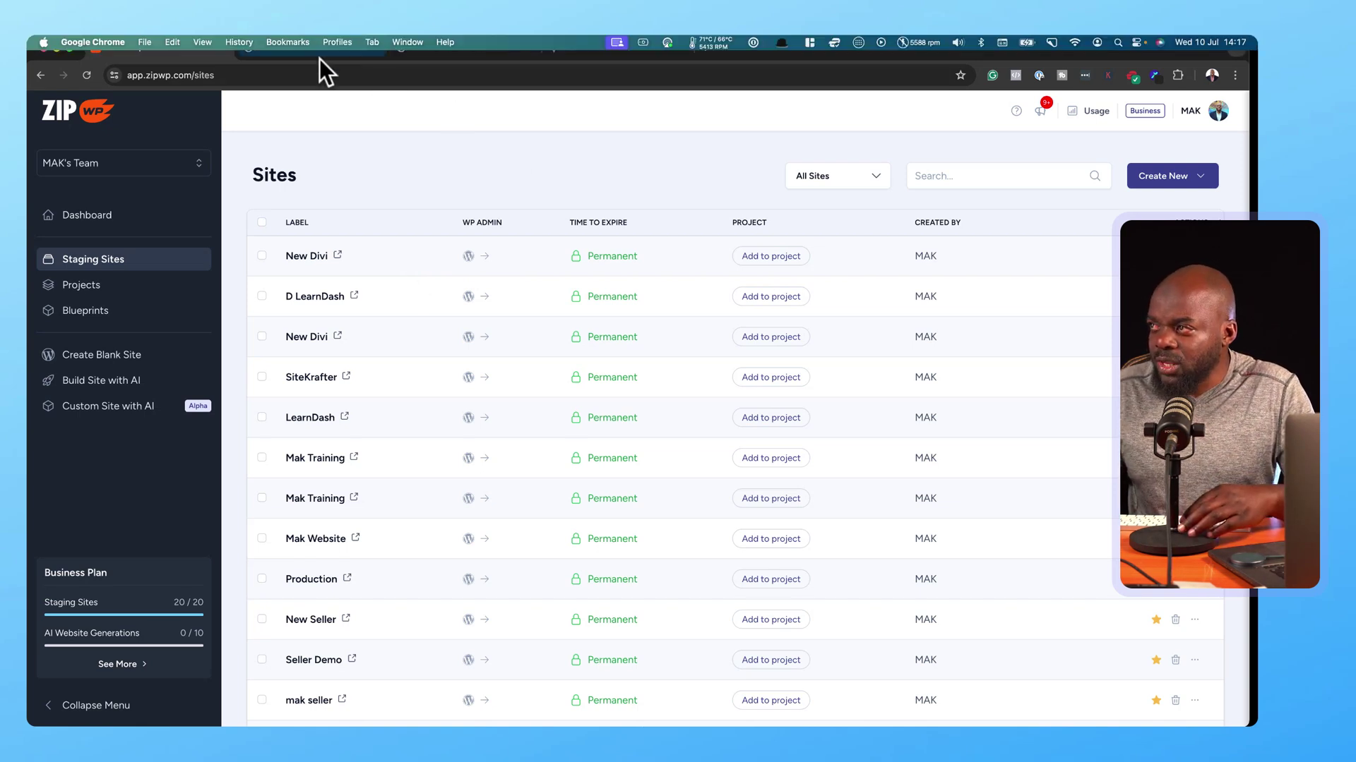
{"action": "left_click", "coordinate": [319, 58]}
{"action": "left_click", "coordinate": [315, 75]}
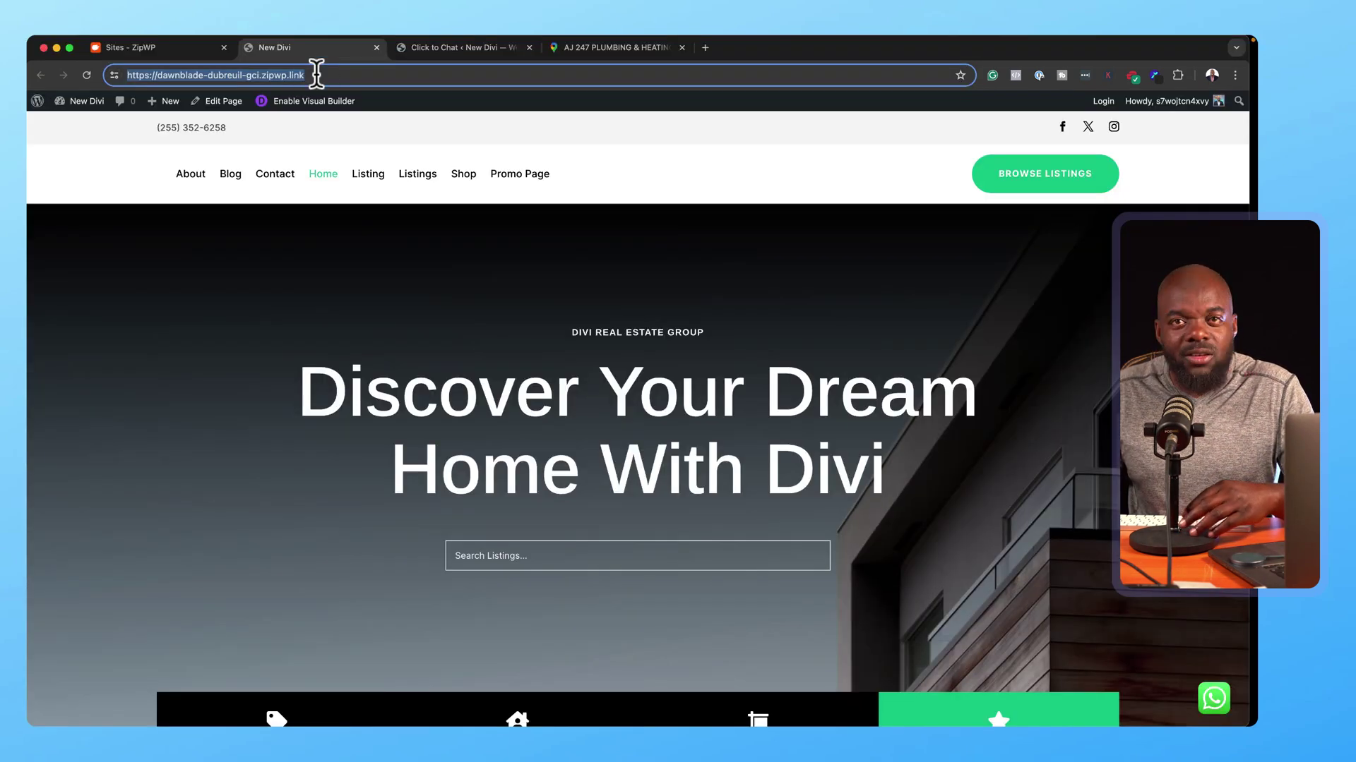